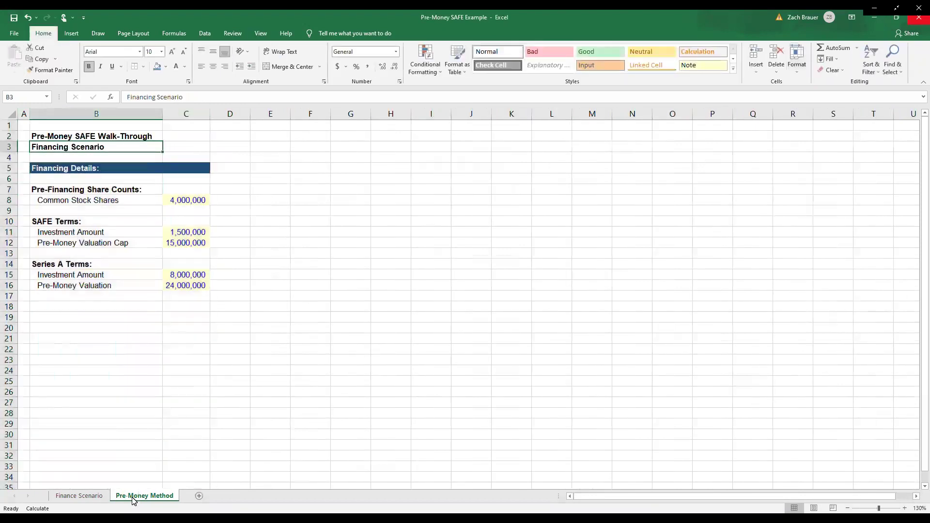
Step: Retitle the sheet 'Pre-Money Method Solution' in B3 and hide the gridlines
type("Pre-Money Metho")
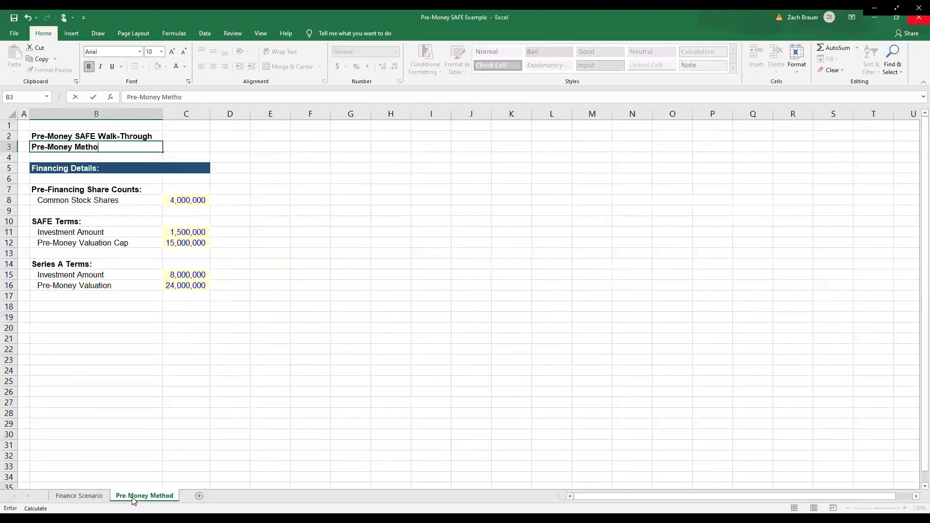
type("d Solution")
key("Return")
key("alt+w")
key("v")
key("g")
Step: Move down past the SAFE terms toward row 18 for the Solution: section bar
key("Down")
key("Down")
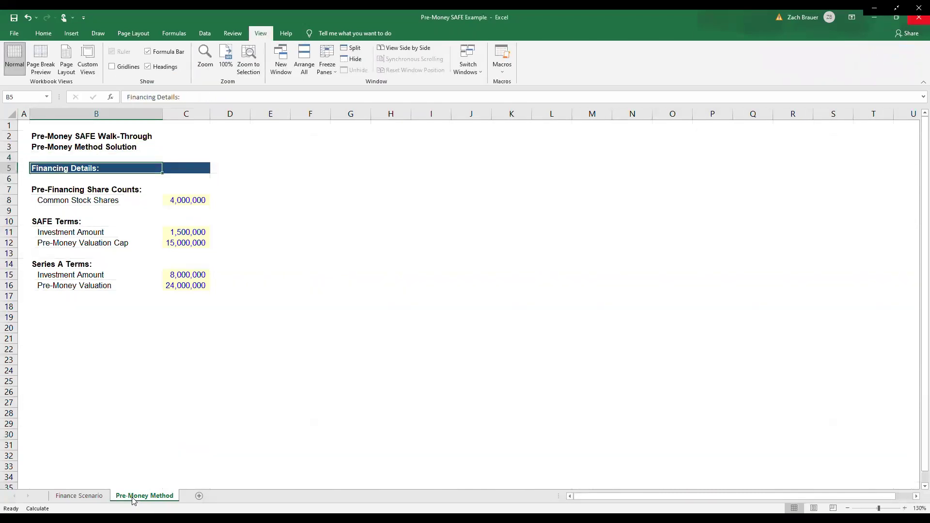
key("Down")
key("Down")
key("Down")
key("Down")
key("Down")
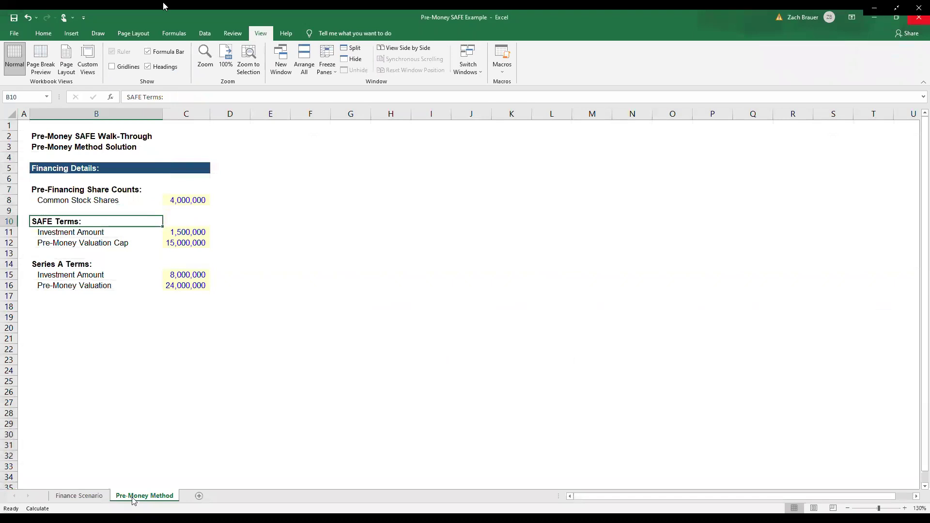
key("Down")
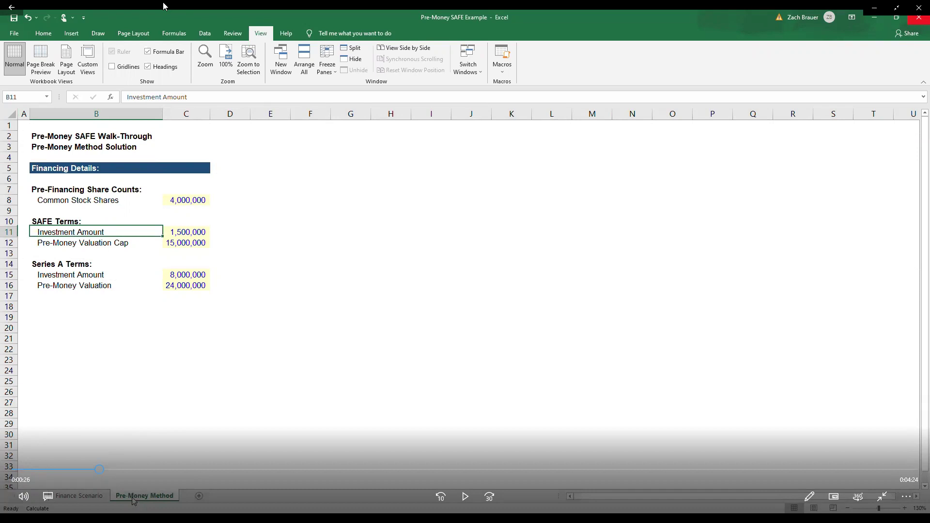
key("space")
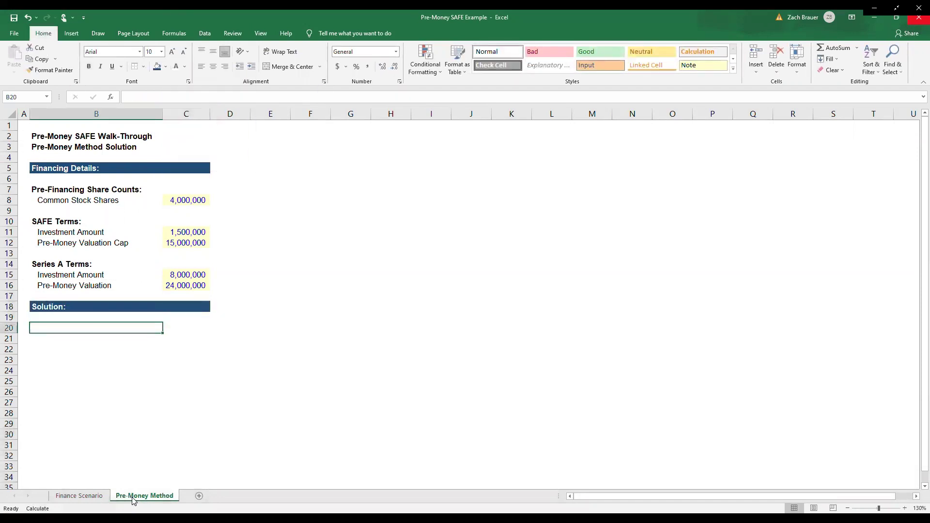
Step: Add the 'Pre-Money Valuation at Conversion:' heading and autofit column B to fit it
type("Pre-Money V")
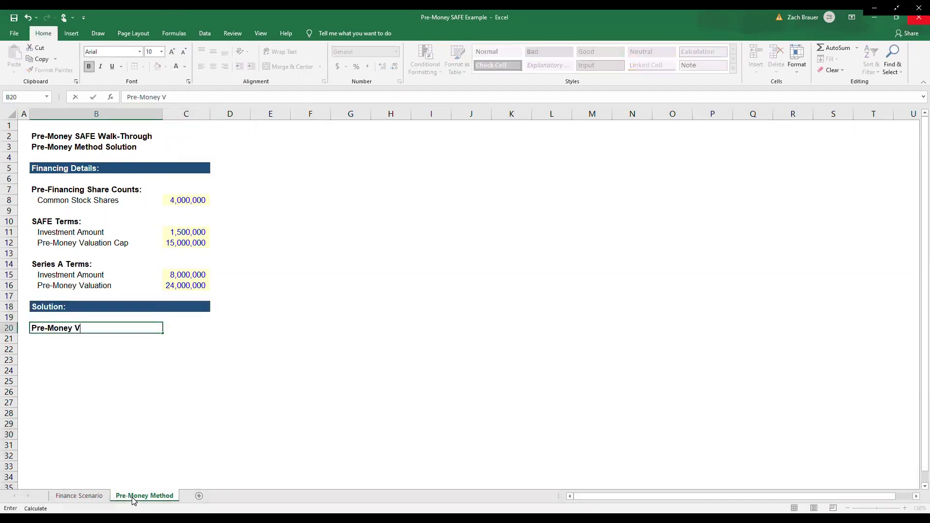
type("aluation at Conver")
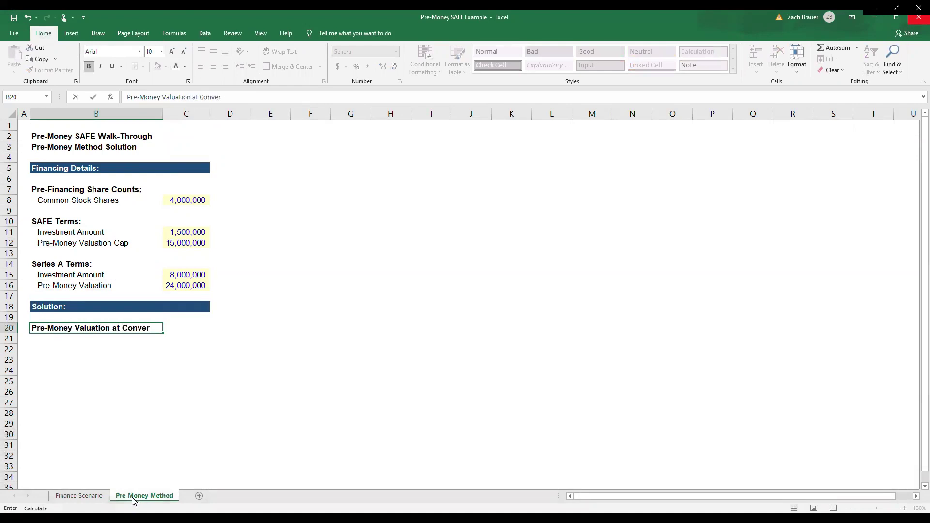
type("sion:")
key("ctrl+Return")
key("alt+h")
key("o")
key("i")
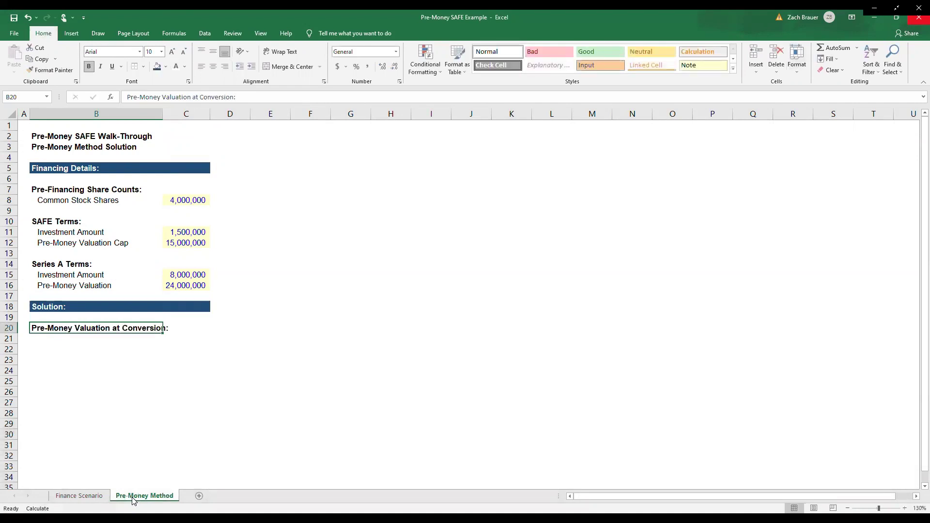
key("Return")
Step: Add indented 'Series A Pre-Money' and 'Valuation Cap' labels below the heading
type("Series A Pre-M")
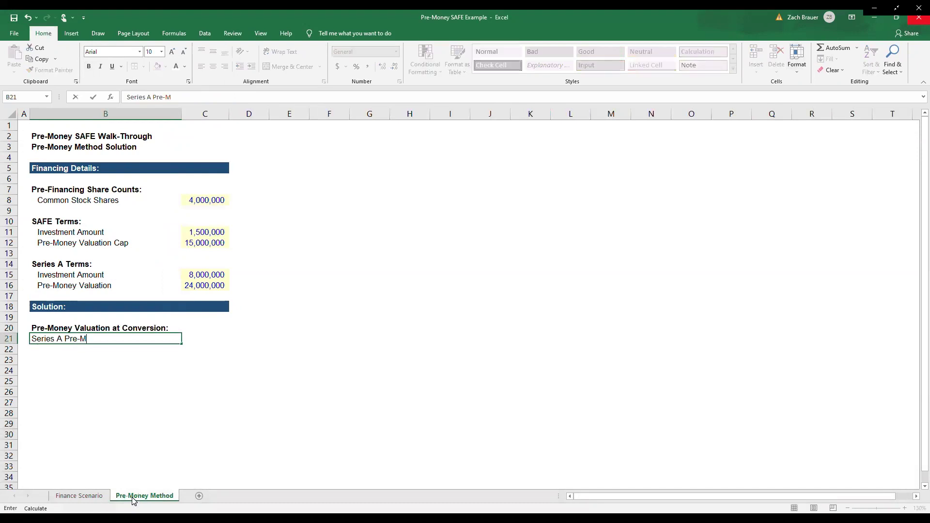
type("oney")
key("Return")
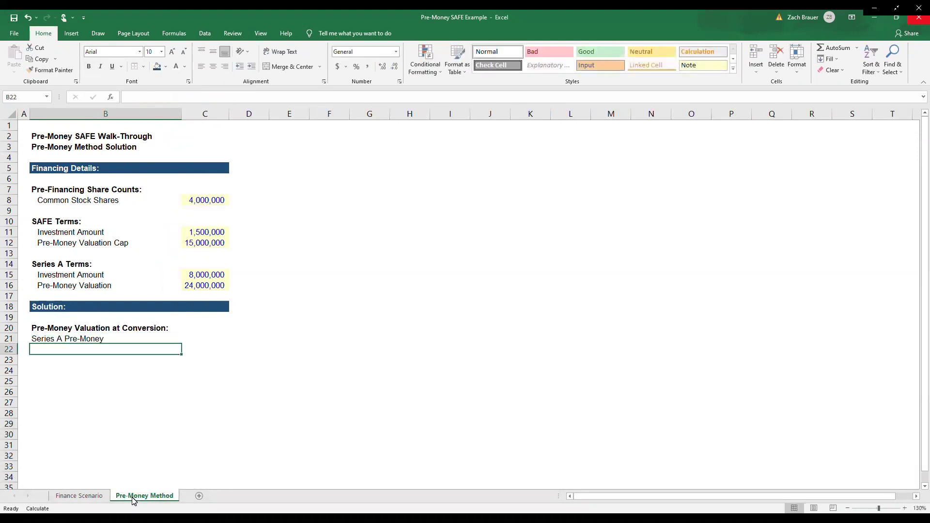
type("Valu")
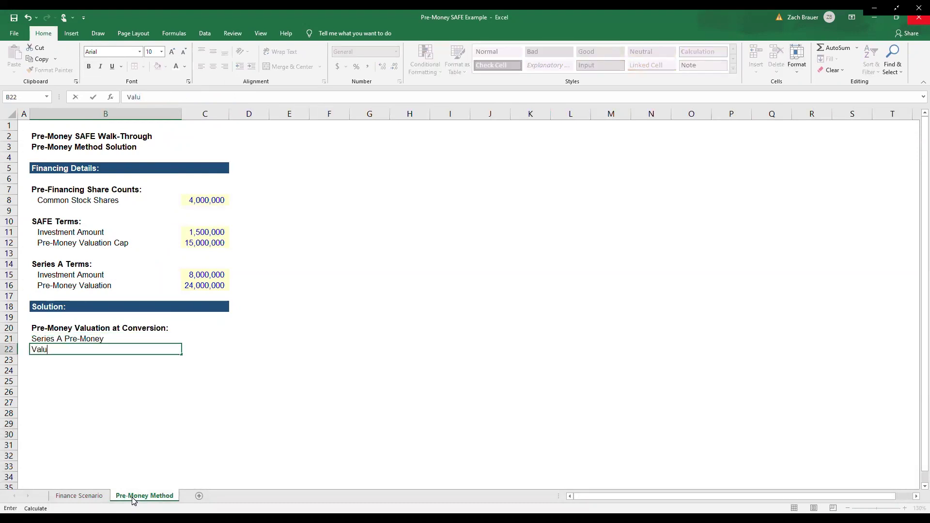
type("ation Cap")
key("ctrl+Return")
key("Up")
key("shift+Down")
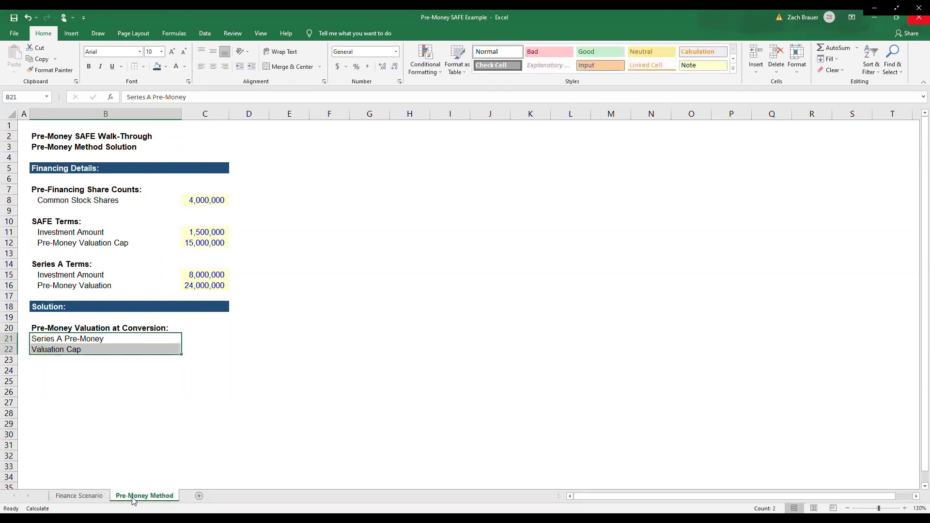
key("alt+h")
key("6")
Step: Link C21 to the 24,000,000 pre-money in C16 and C22 to the 15,000,000 cap in C12
key("Right")
type("+")
key("Up")
key("Up")
key("Up")
key("Up")
key("Up")
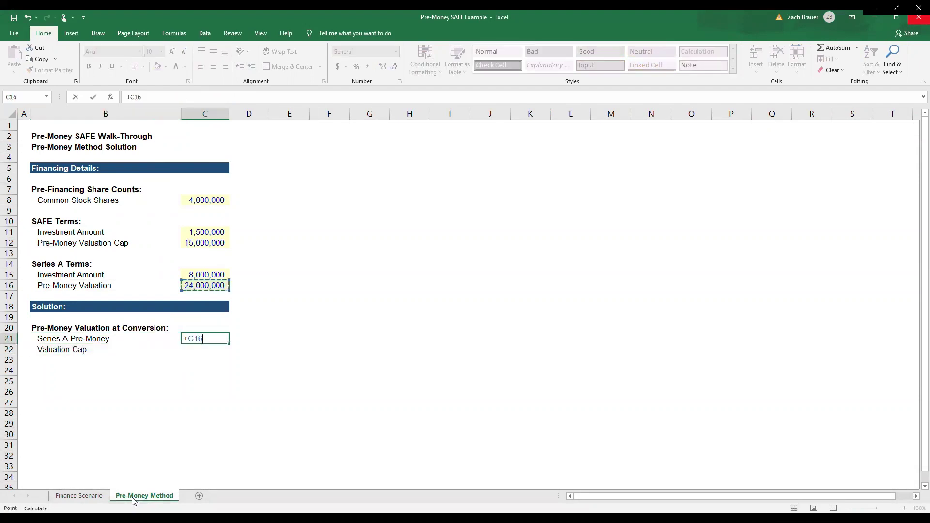
key("Up")
key("Down")
key("Return")
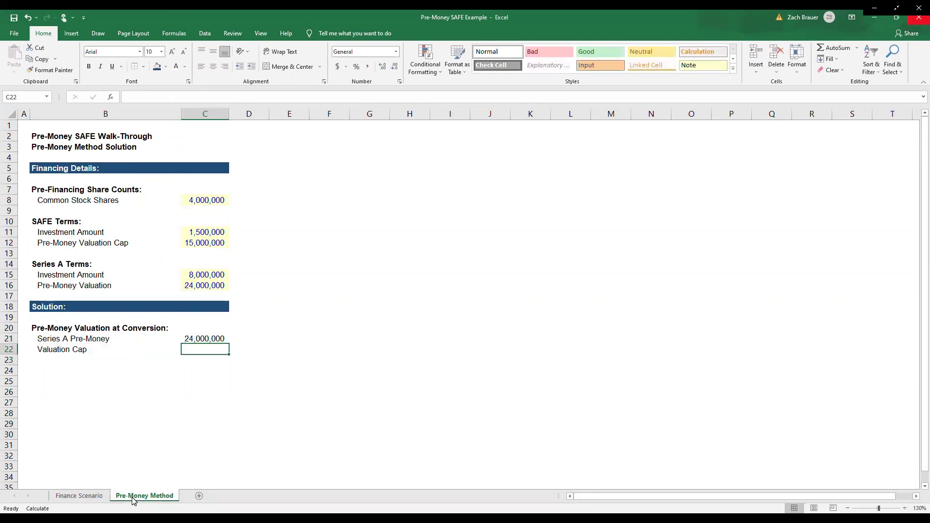
type("+")
key("Up")
key("Up")
key("Up")
key("Up")
Step: Enter =MIN(C21:C22) in C23 to take the lower valuation, 15,000,000
key("Up")
key("Up")
key("Up")
key("Up")
key("Up")
key("Up")
key("Return")
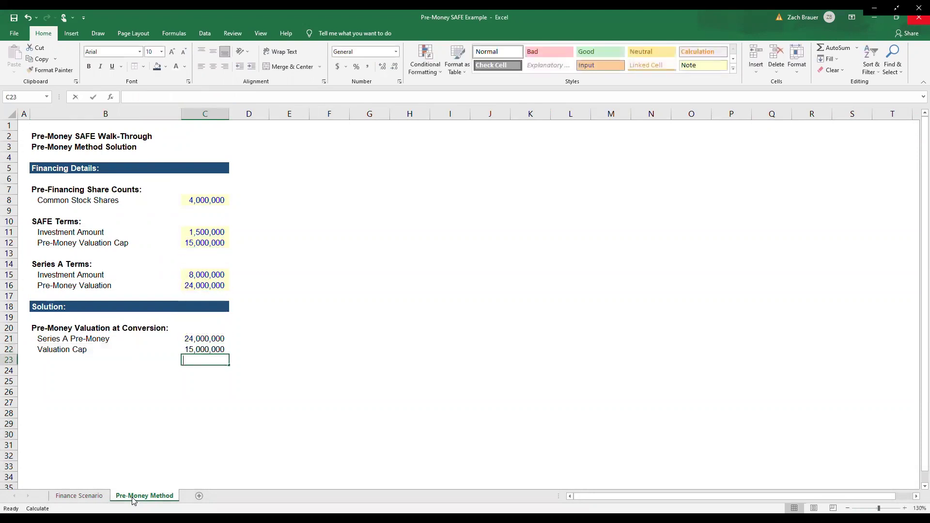
type("+MIN(")
key("Up")
key("shift+Up")
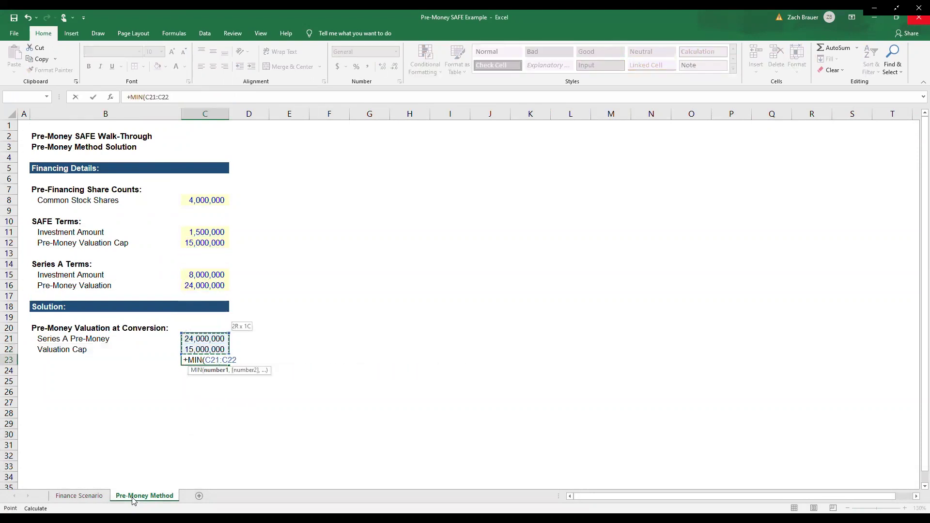
key("Return")
key("Up")
key("Up")
key("Left")
key("Up")
key("Up")
Step: Label row 23 with the heading minus its colon, then bold it and add a top border
key("ctrl+c")
key("Down")
key("Down")
key("Down")
key("ctrl+v")
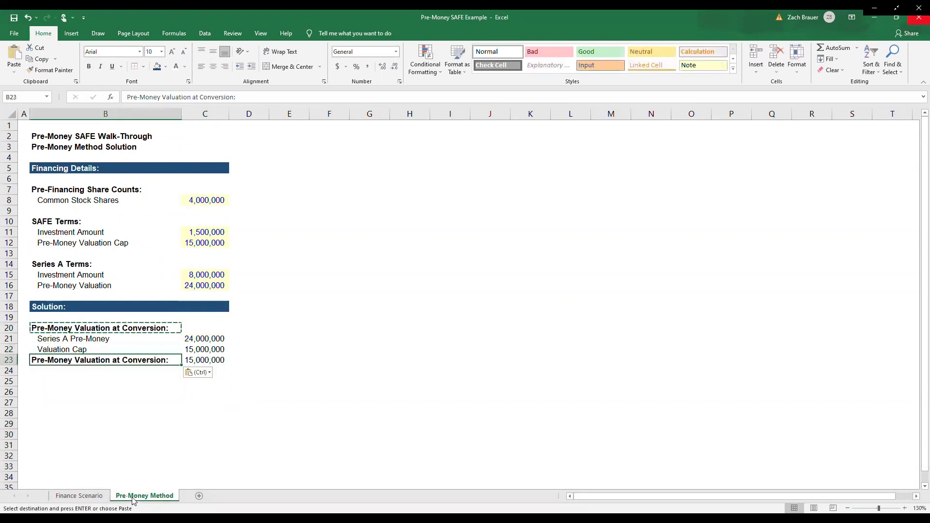
key("F2")
key("BackSpace")
key("ctrl+Return")
key("shift+Right")
key("ctrl+b")
key("ctrl+b")
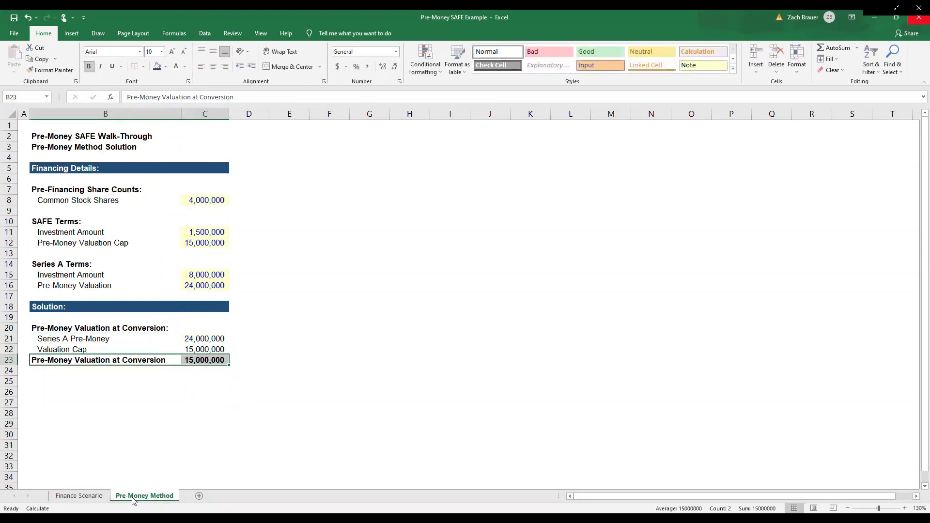
key("alt+h")
key("b")
key("p")
key("Down")
key("Down")
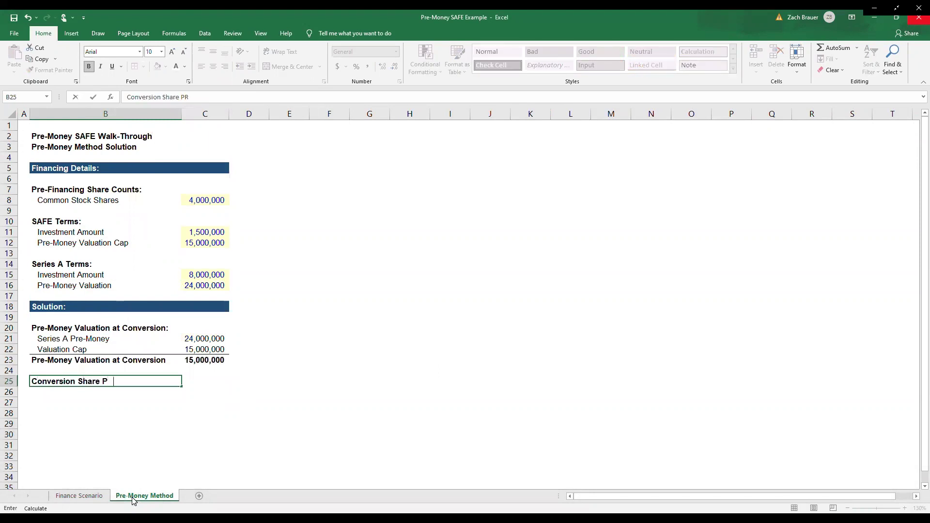
Step: Add the 'Conversion Share Price:' heading and paste the valuation total label beneath it as a value
type(":")
key("ctrl+Return")
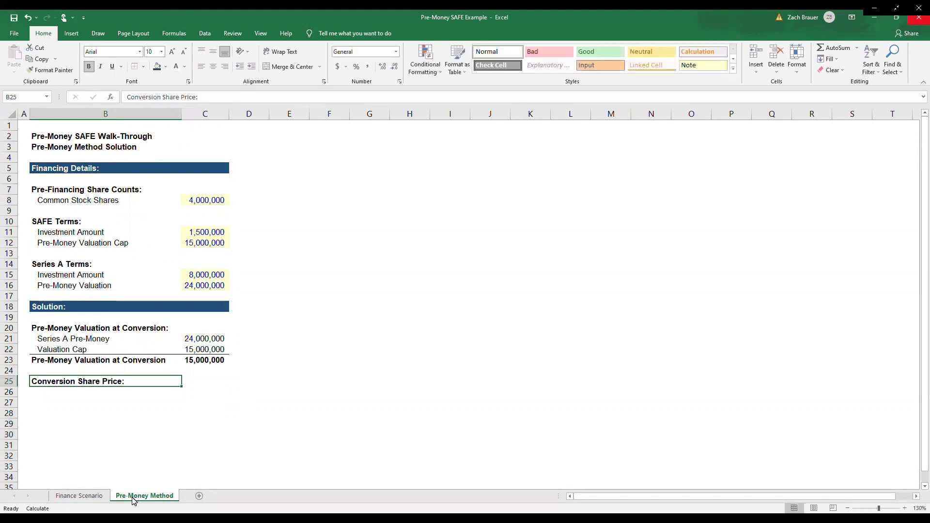
key("Up")
key("Up")
key("ctrl+c")
key("Down")
key("Down")
key("Down")
key("ctrl+alt+v")
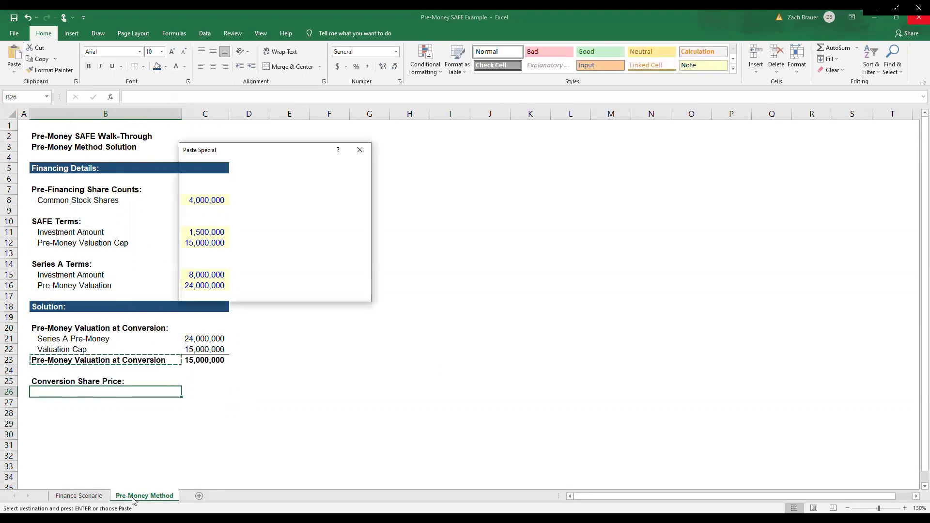
key("v")
key("Return")
key("Escape")
key("Down")
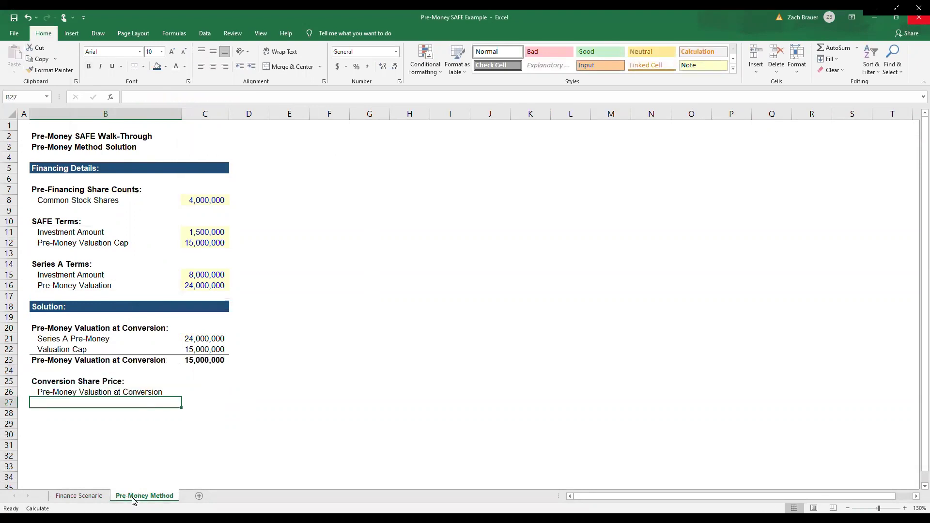
Step: Add an indented 'Pre-Financing Share Count' label under the share price heading
type("Pre-Financing Share")
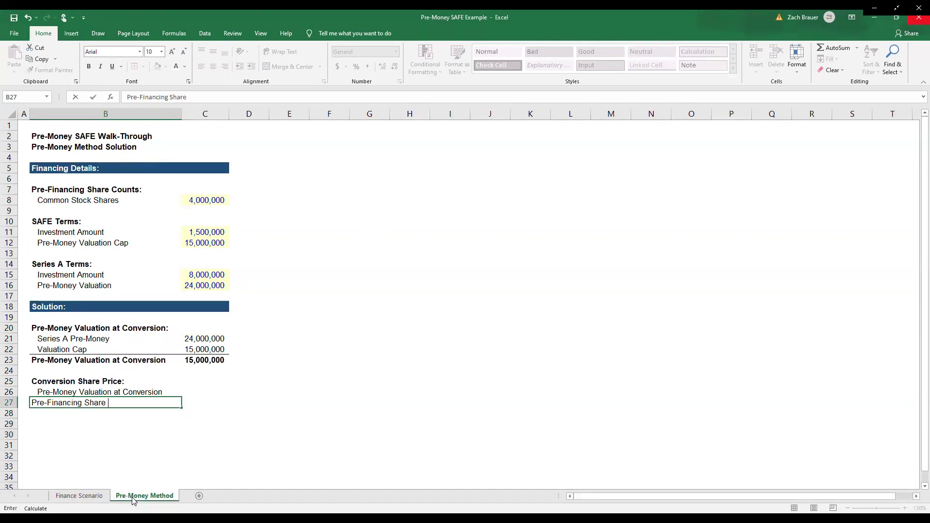
type(" Count")
key("ctrl+Return")
key("alt+h")
key("6")
key("Up")
key("Right")
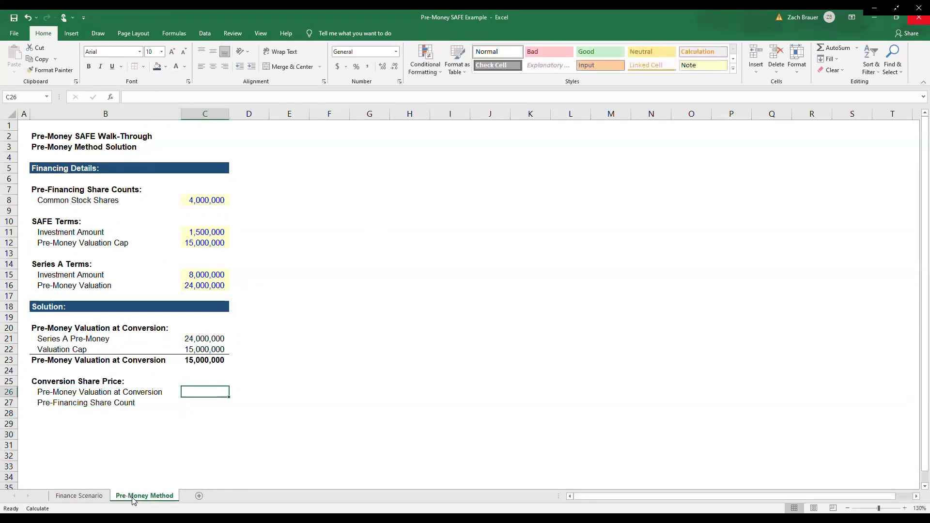
Step: Link the 15,000,000 valuation and C8 common shares, and divide them for the share price
type("+")
key("Up")
key("Up")
key("Up")
key("Return")
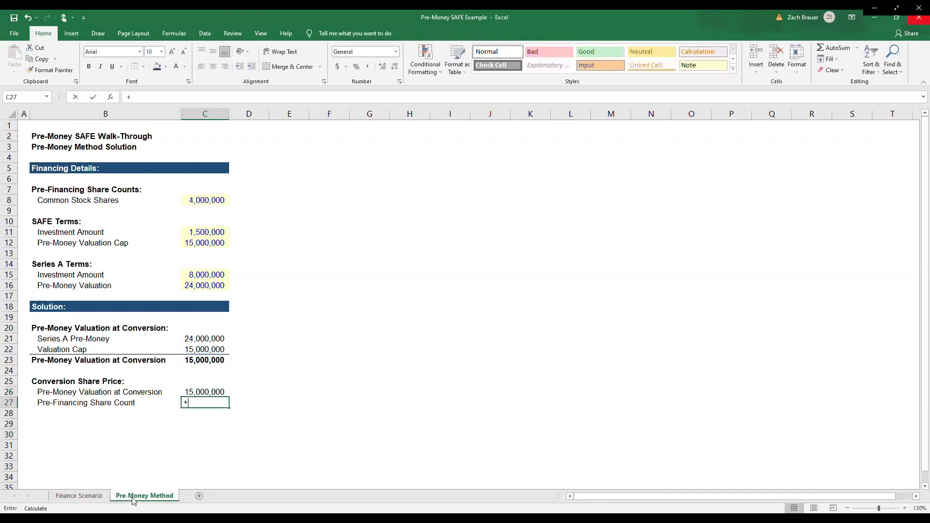
type("+")
key("Up")
key("Up")
key("Up")
key("Up")
key("Up")
key("Up")
key("Up")
key("Up")
key("Up")
key("Up")
key("Up")
key("Up")
key("Up")
key("Up")
key("Up")
key("Up")
key("Up")
key("Up")
key("Up")
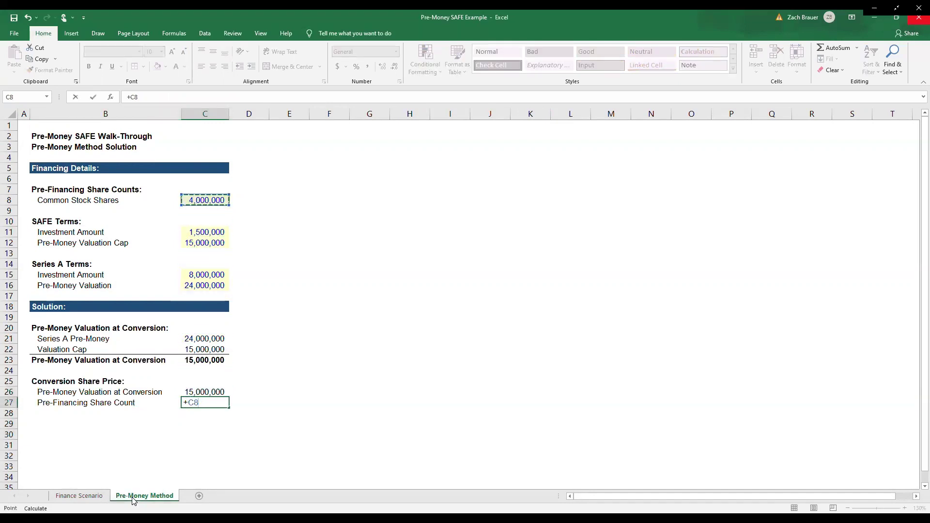
key("Return")
type("+")
key("Up")
key("Up")
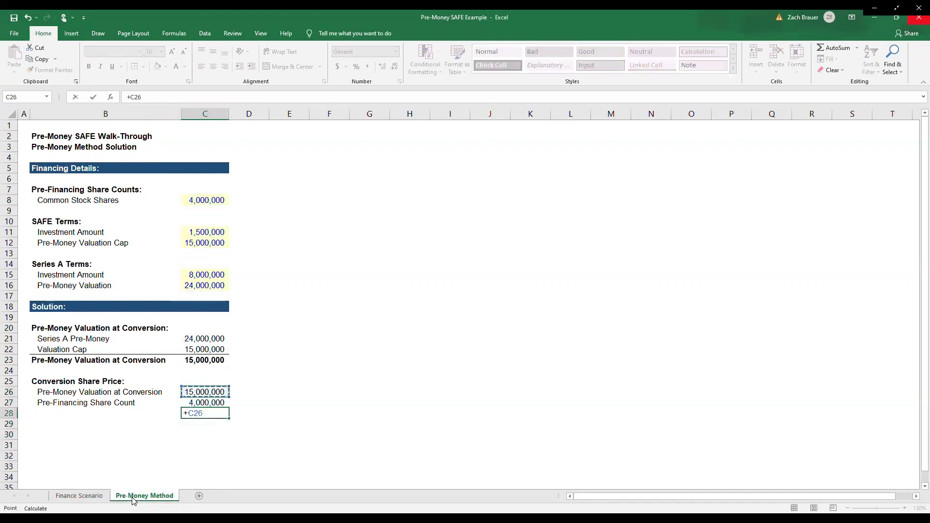
type("/")
key("Up")
key("ctrl+Return")
Step: Format the share price as a number with 3 decimals, thousands separator, and parenthesised negatives
key("ctrl+1")
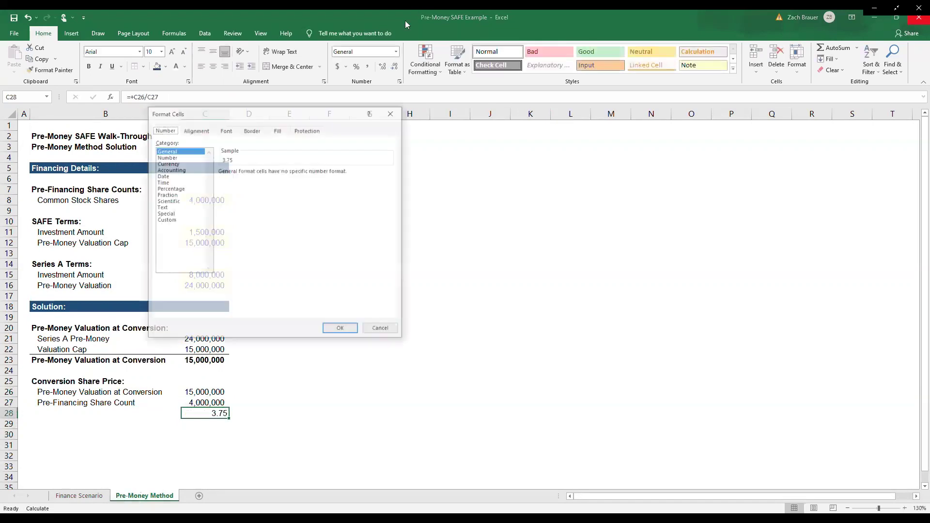
left_click(170, 157)
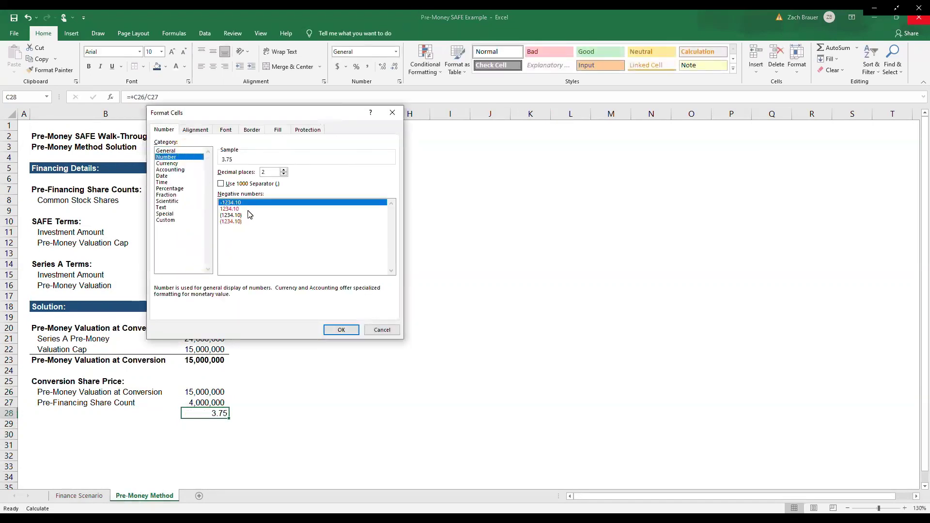
left_click(249, 214)
left_click(249, 222)
left_click(249, 215)
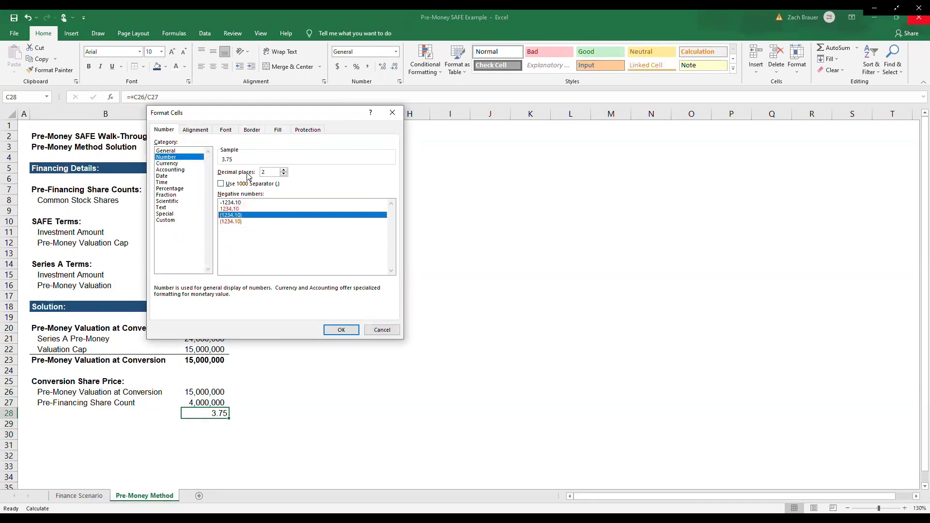
left_click(235, 183)
key("Return")
Step: Copy the Conversion Share Price heading into B28 and remove its colon for the total label
key("Up")
key("Left")
key("Up")
key("Up")
key("ctrl+c")
key("Down")
key("Down")
key("Down")
key("ctrl+v")
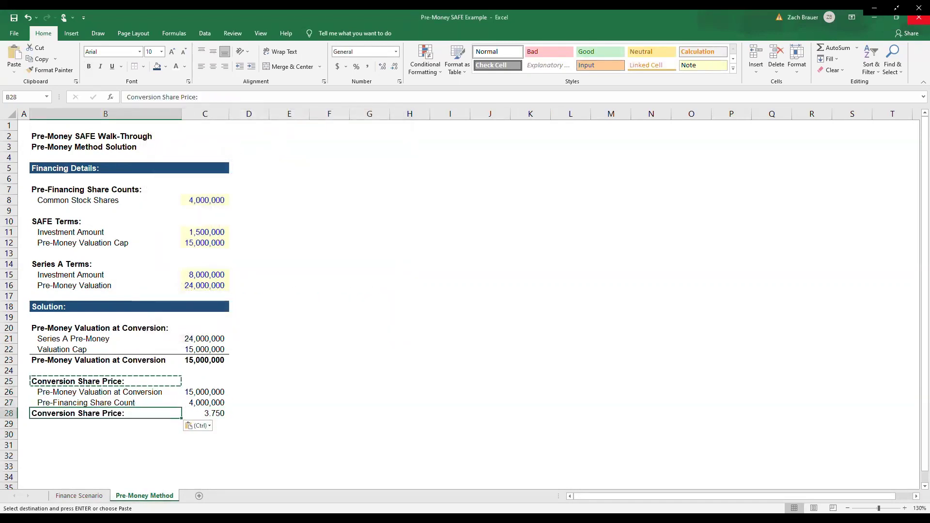
key("F2")
key("BackSpace")
key("Return")
Step: Bold the B28:C28 total row showing 3.750 and add a top border
key("Up")
key("shift+Right")
key("ctrl+b")
key("ctrl+b")
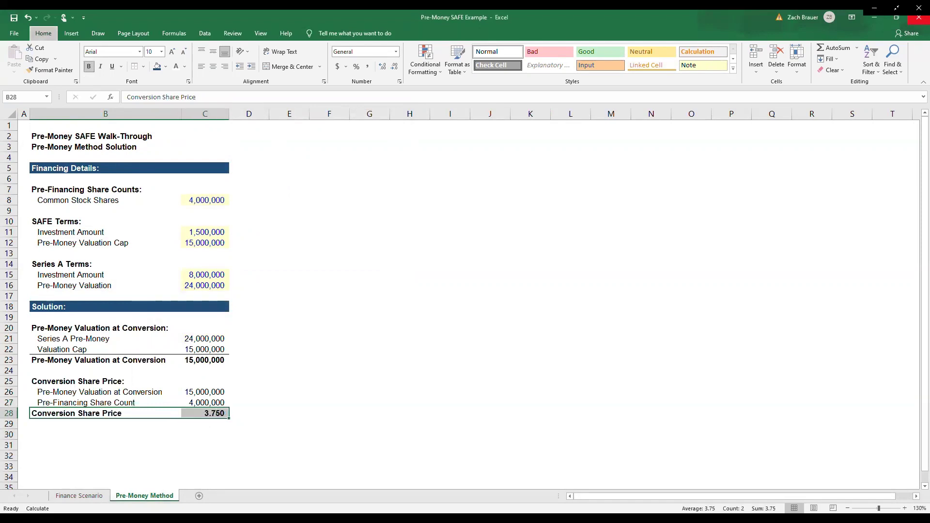
key("alt+h")
key("b")
key("p")
key("Down")
key("Down")
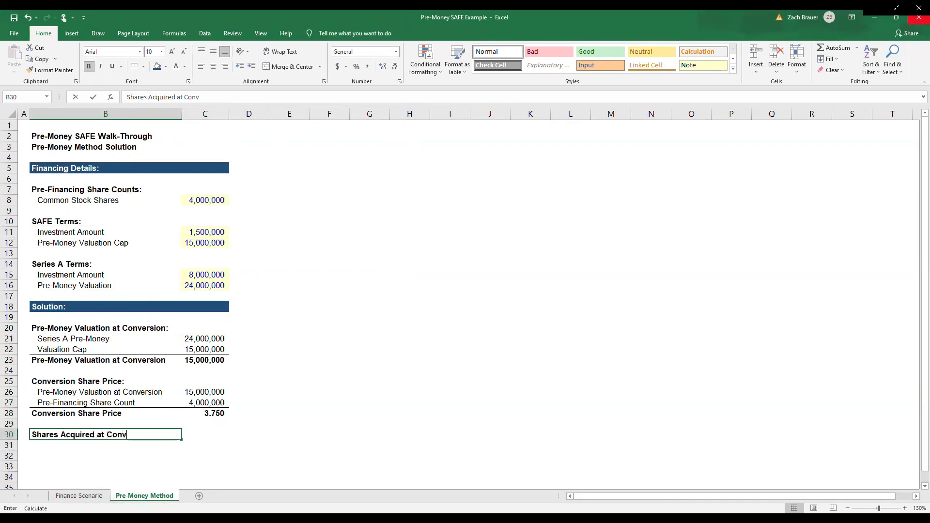
Step: Add indented SAFE Investment and Conversion Share Price labels in B31:B32
key("Down")
type("SAF")
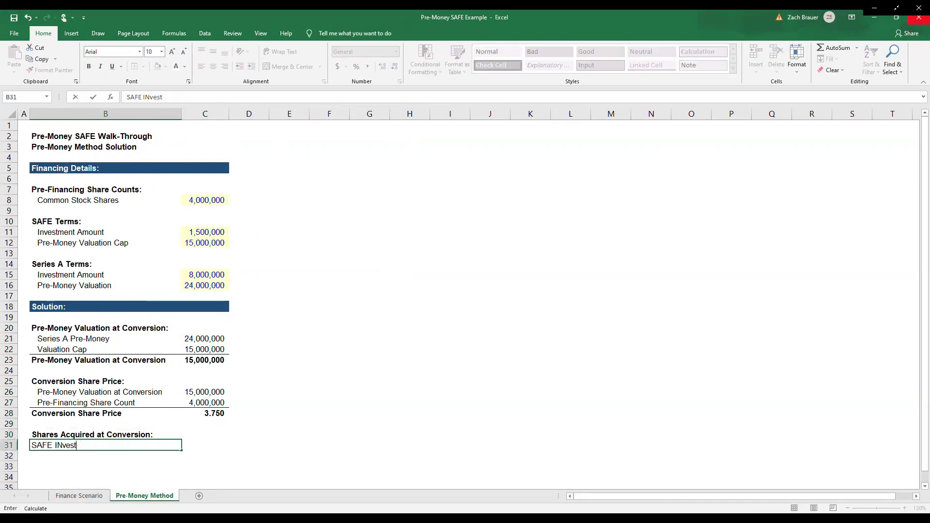
key("Return")
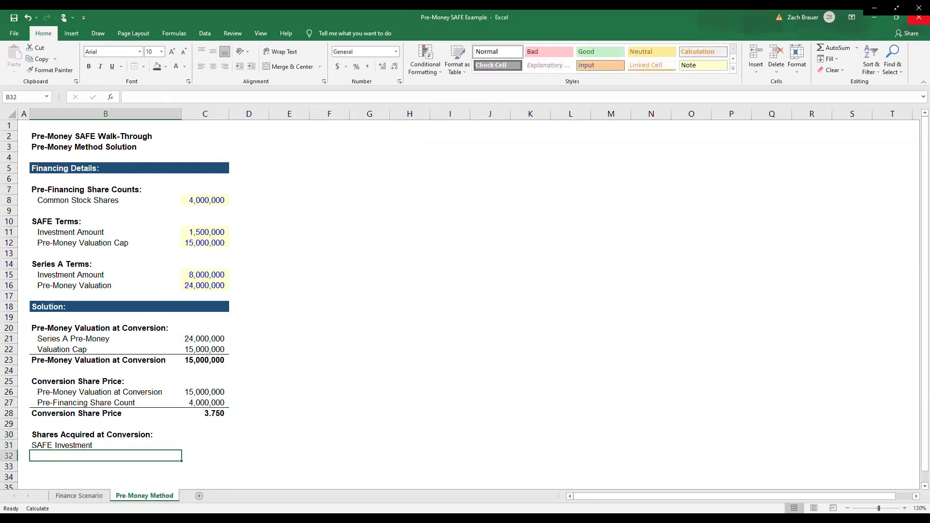
key("Up")
key("Up")
key("Up")
key("Up")
key("ctrl+c")
key("Down")
key("Down")
key("Down")
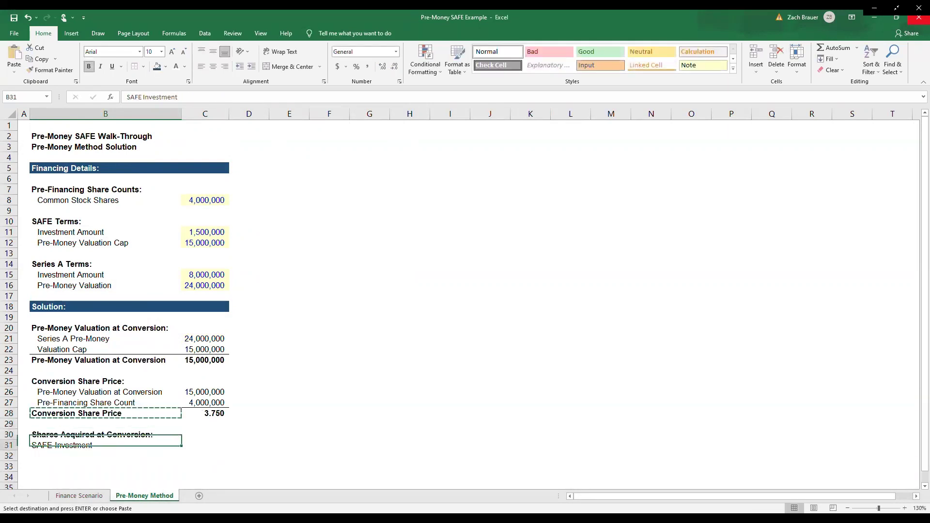
key("Down")
key("ctrl+v")
key("shift+Up")
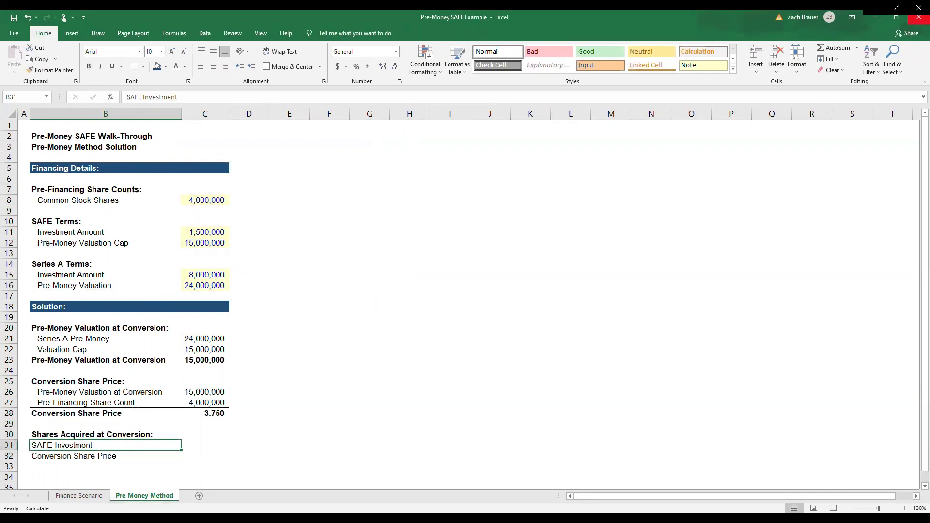
key("alt+h")
key("6")
Step: Add a 'Shares Acquired at Conversion' total label in B33 without the colon
key("Up")
key("Up")
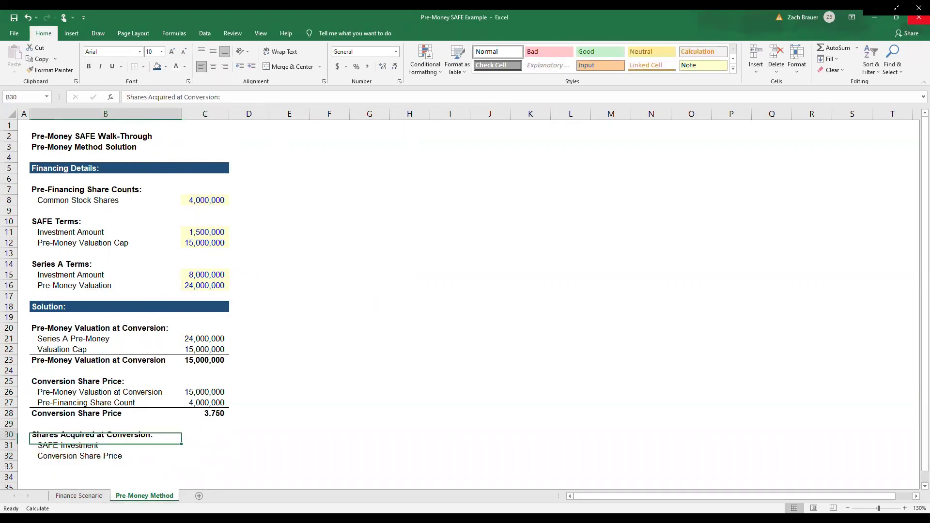
key("ctrl+c")
key("Down")
key("Down")
key("Down")
key("Return")
key("F2")
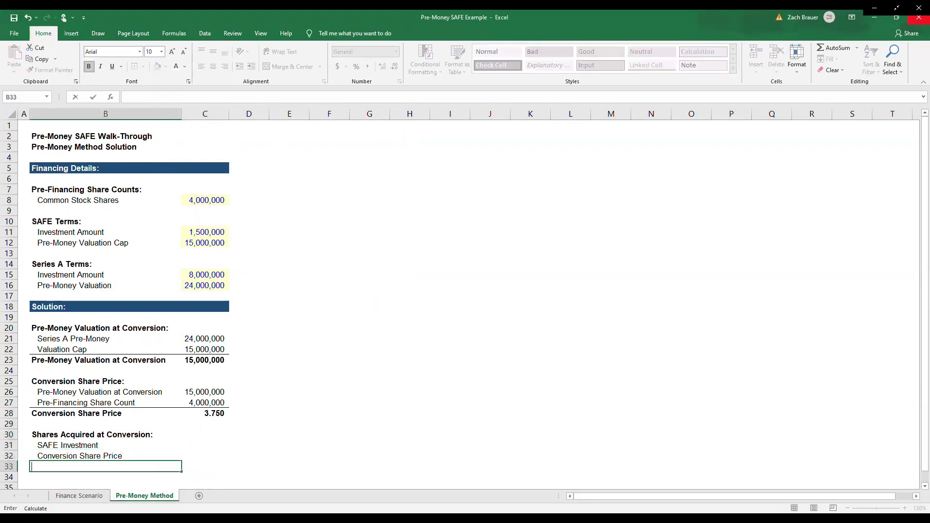
key("BackSpace")
Step: Link C31 to the SAFE investment (=+C11) and C32 to the conversion price (=+C28)
key("Right")
key("Up")
key("Up")
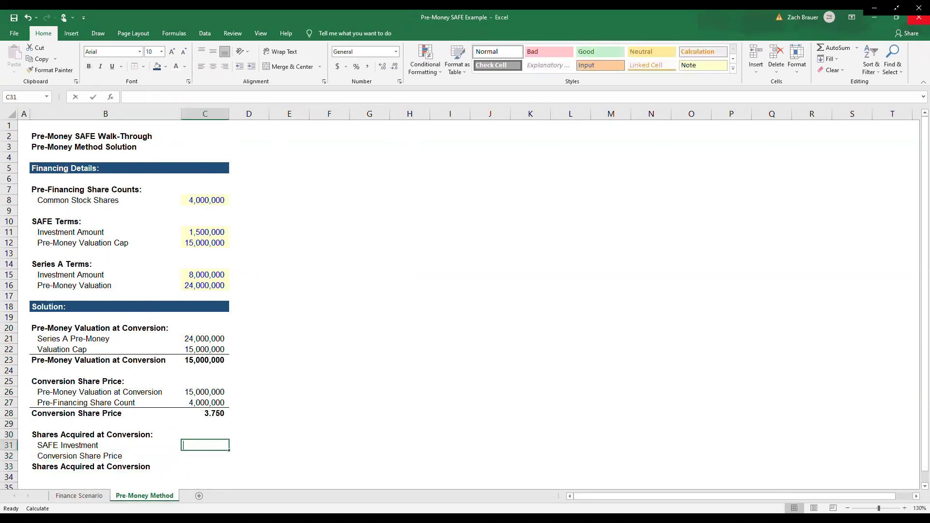
type("+")
key("Up")
key("Up")
key("Up")
key("Up")
key("Up")
key("Up")
key("Up")
key("Up")
key("Up")
key("Up")
key("Up")
key("Up")
key("Up")
key("Up")
key("Up")
key("Up")
key("Up")
key("Up")
key("Up")
key("Up")
key("Return")
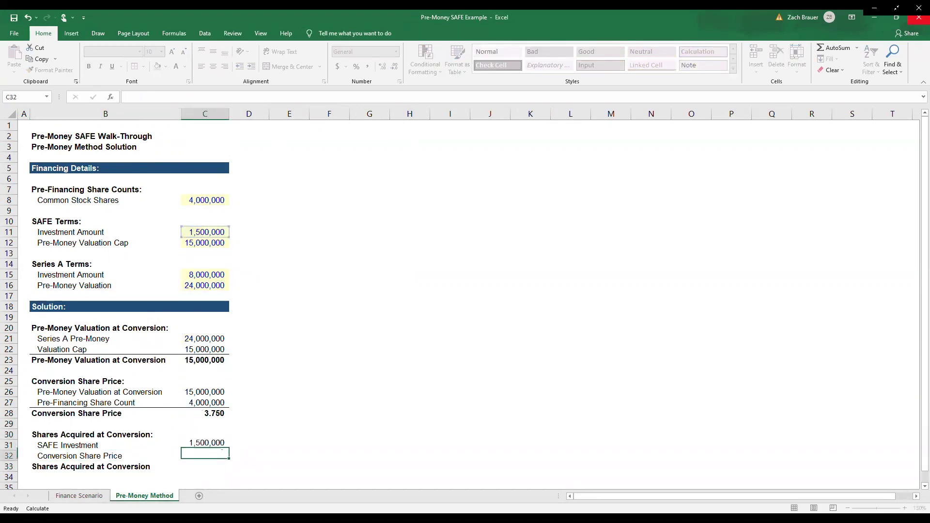
type("+")
key("Up")
key("Up")
key("Up")
key("Up")
key("Return")
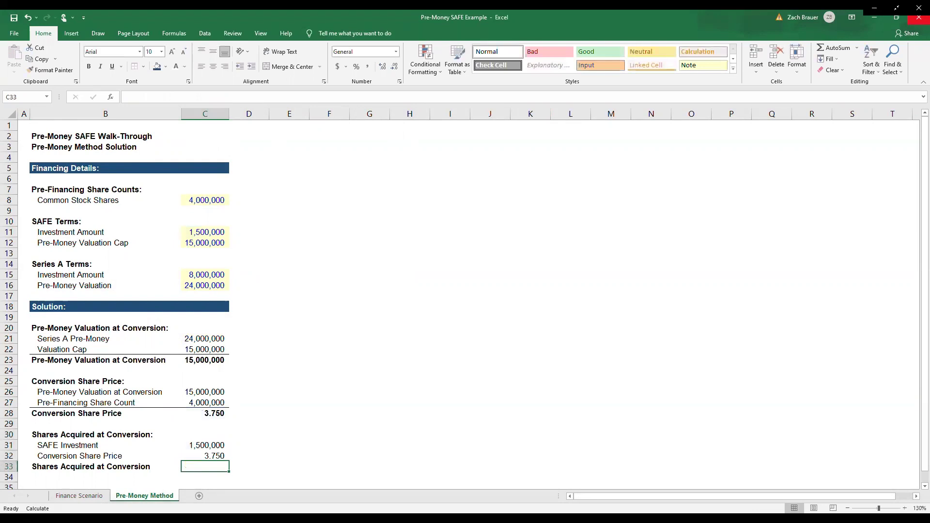
Step: Enter =ROUND(C31/C32,0) in C33 to get 400,000 conversion shares
type("+")
key("Escape")
type("+ROUND(")
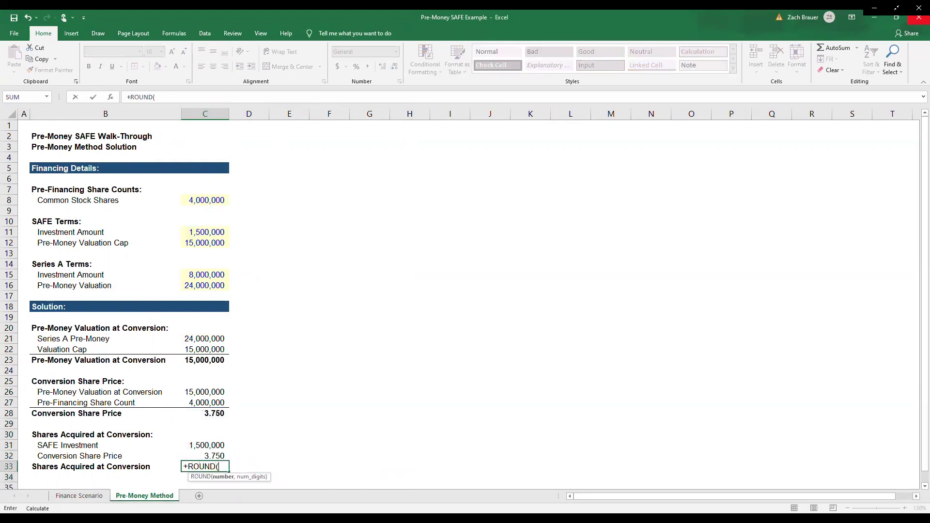
key("Up")
key("Up")
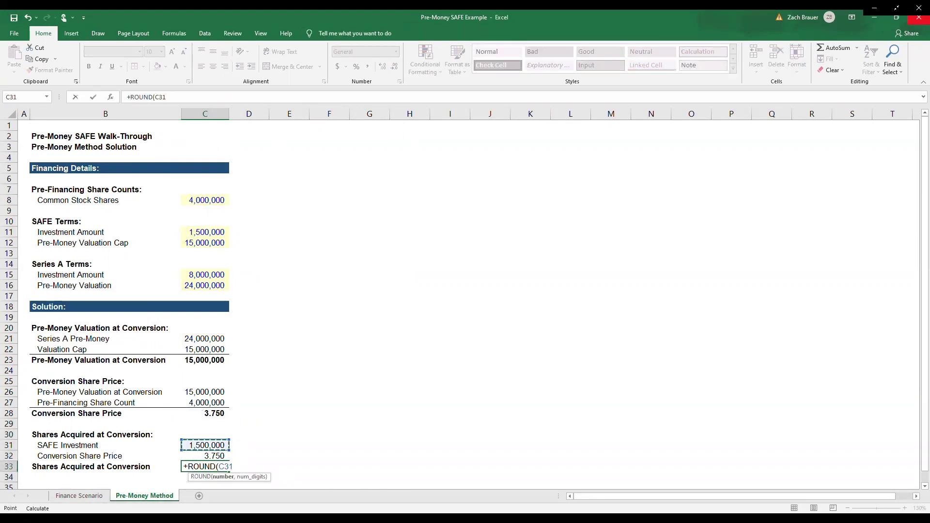
type("/")
key("Up")
type(",0)")
key("ctrl+Return")
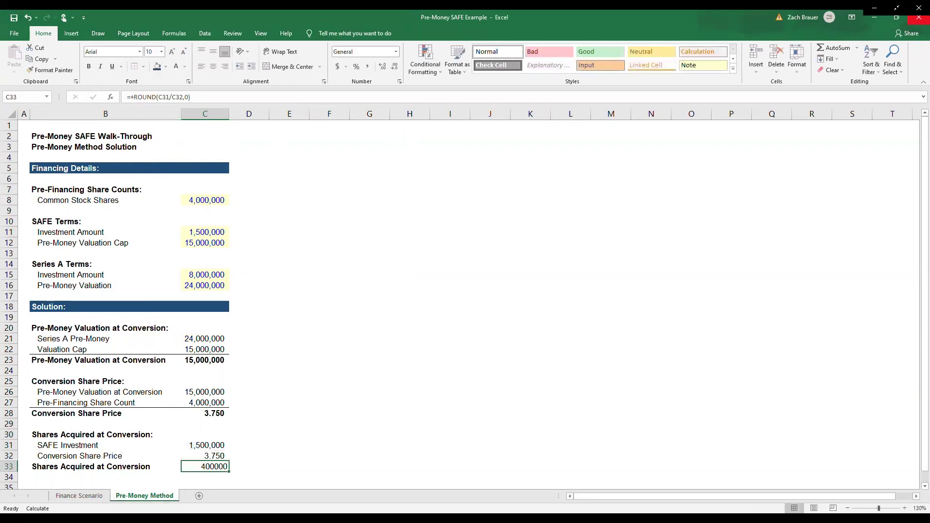
key("Up")
key("Up")
Step: Apply C31's number format to C33, bold the total row, and add a top border
key("ctrl+c")
key("Down")
key("Down")
key("alt+e")
key("s")
key("t")
key("Return")
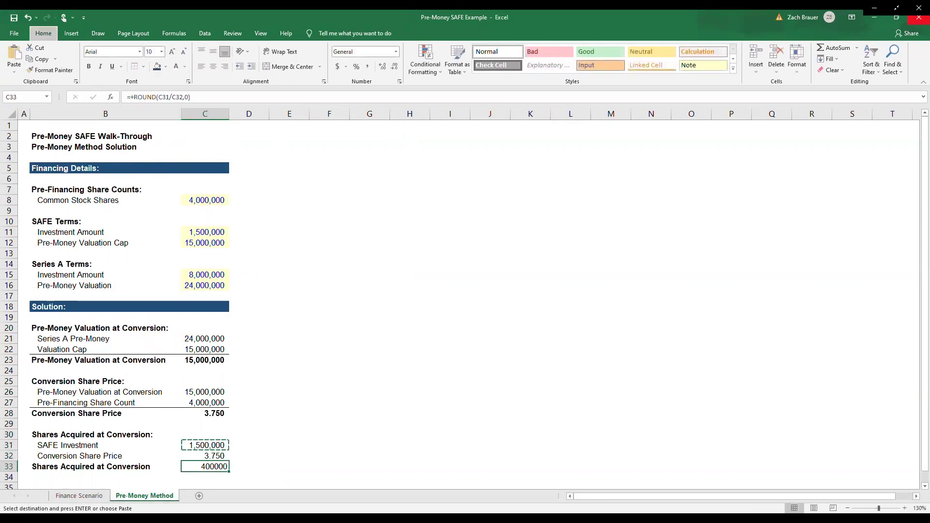
key("Left")
key("shift+Right")
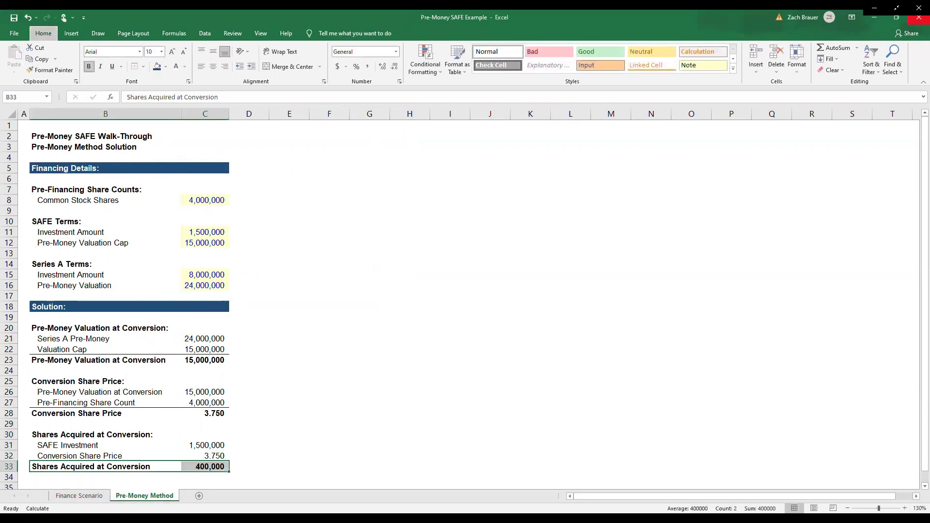
left_click(105, 486)
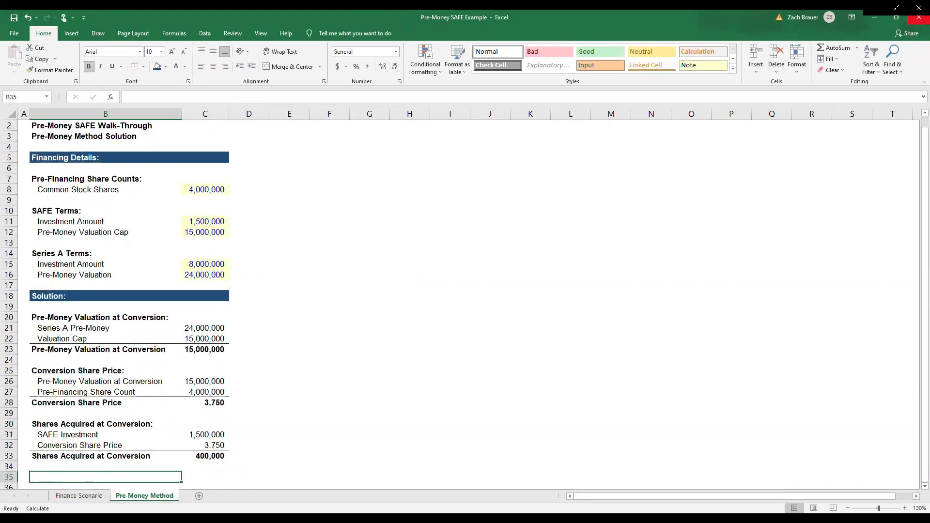
Step: Insert two blank rows at row 20 above the valuation heading
key("Up")
key("Up")
key("Up")
key("Up")
key("Up")
key("Up")
key("Up")
key("Up")
key("Up")
key("Up")
key("Up")
key("Up")
key("Up")
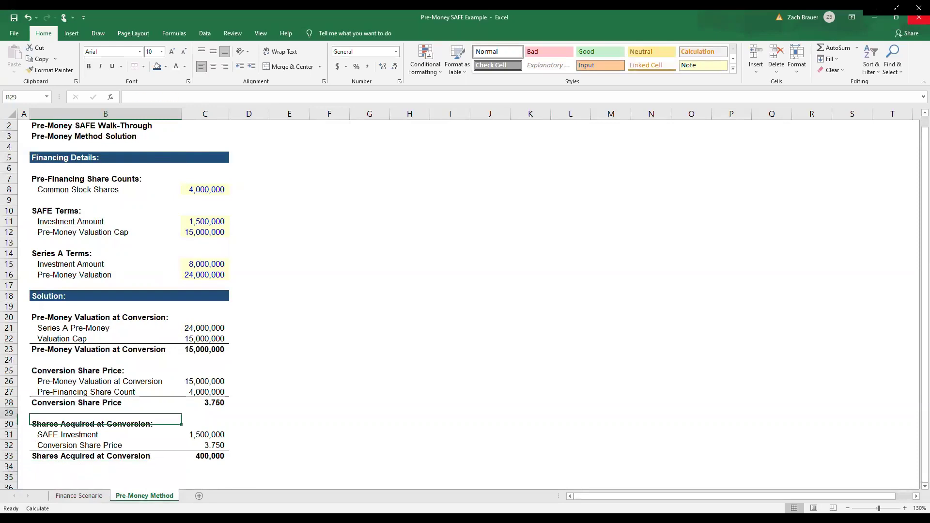
key("Up")
key("Up")
key("shift+space")
key("ctrl+shift+equal")
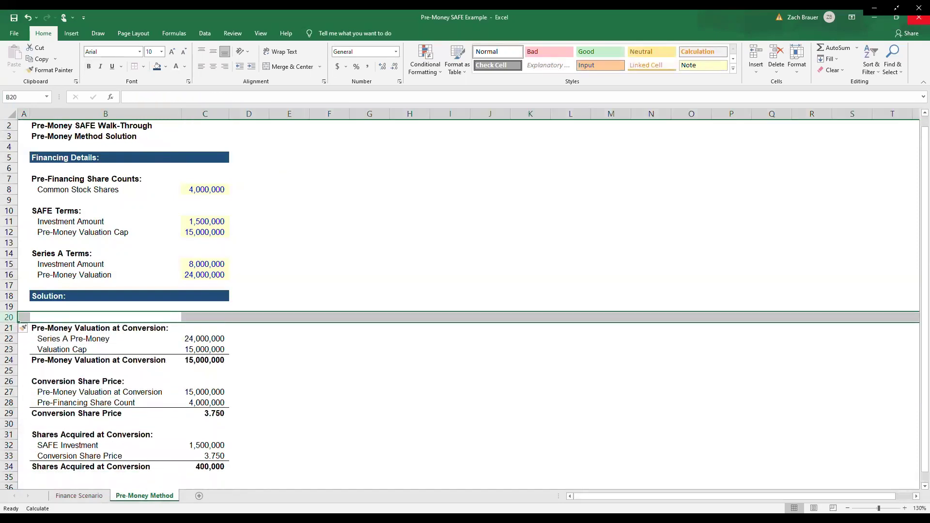
key("ctrl+shift+equal")
key("Down")
key("Up")
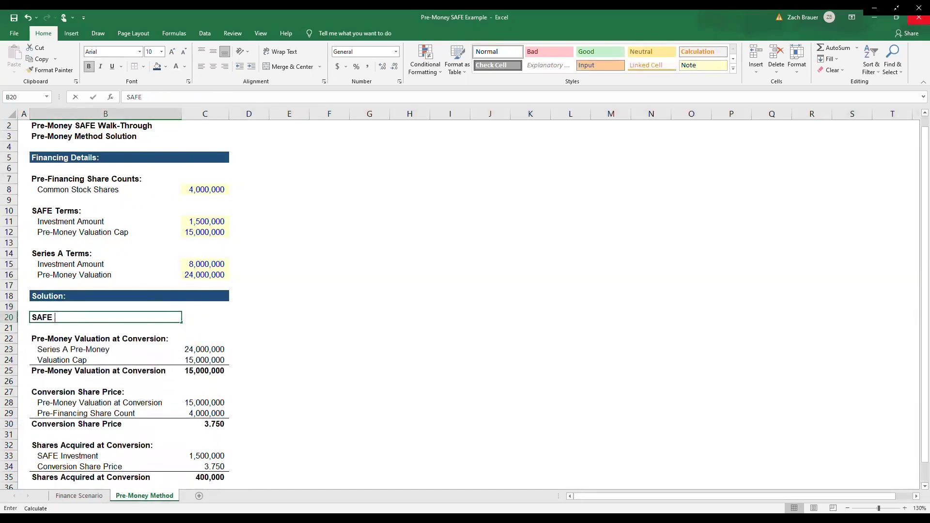
Step: Add a 'SAFE Conversion:' header in B20 with blue fill and white font across B20:C20
type("SAFE Conversion:")
key("ctrl+Return")
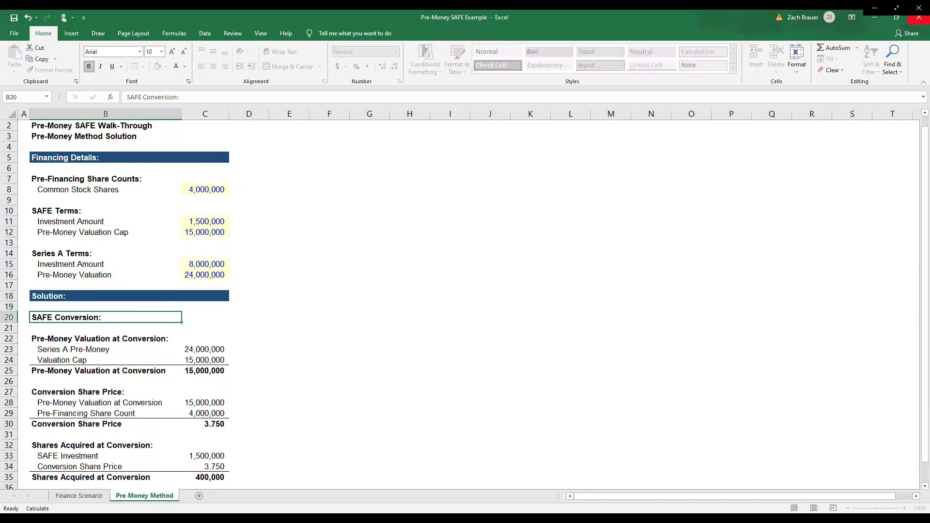
key("shift+Right")
key("alt+h")
key("h")
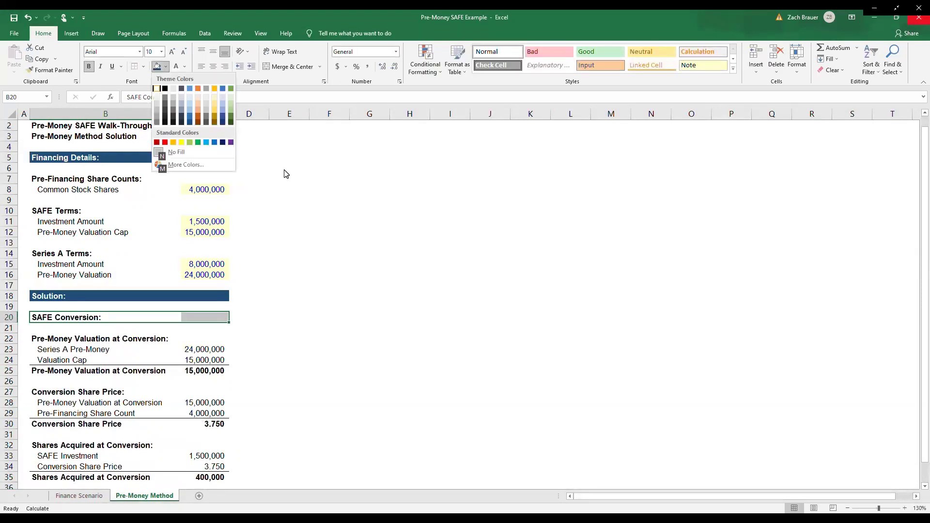
key("Down")
key("Right")
key("Right")
key("Right")
key("Return")
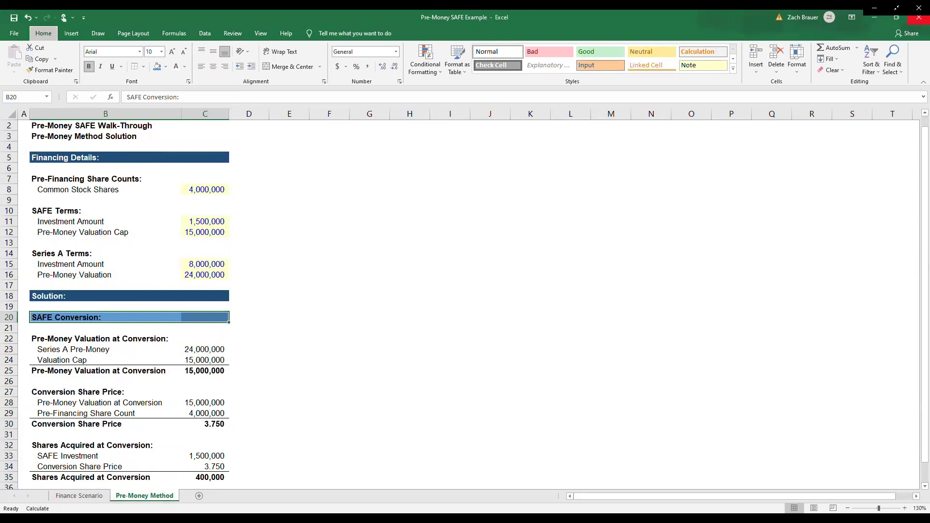
key("alt+h")
key("f")
key("c")
key("Down")
key("Return")
Step: Copy the header style to row 37 and label it 'Series A:'
key("ctrl+c")
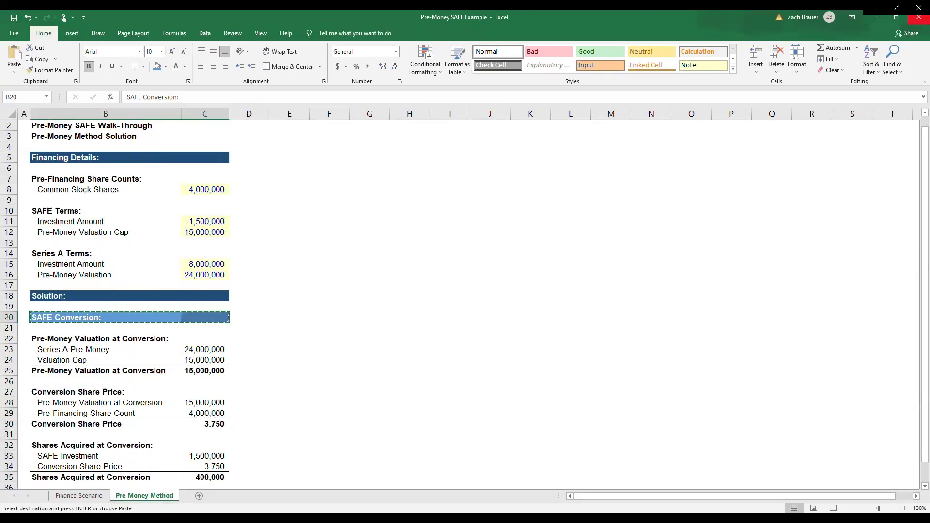
key("Down")
key("Down")
key("Down")
key("Down")
key("Down")
key("Down")
key("Down")
key("Down")
key("Down")
key("Down")
key("Down")
key("Down")
key("Down")
key("Down")
key("Down")
key("Down")
key("Down")
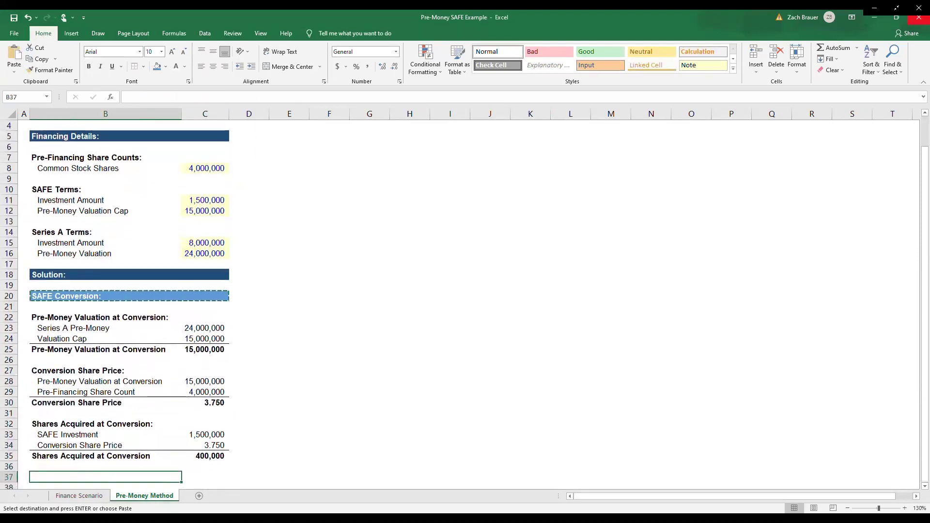
key("ctrl+v")
type("Series")
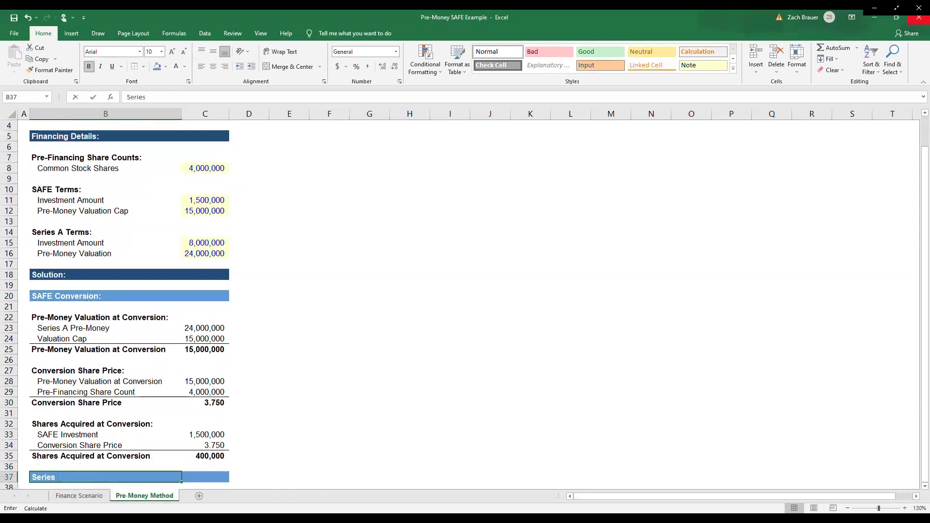
type(" A:")
key("Return")
Step: Add a Round Share Price heading with indented Series A Pre-Money and Pre-Financing Share Count labels
key("Down")
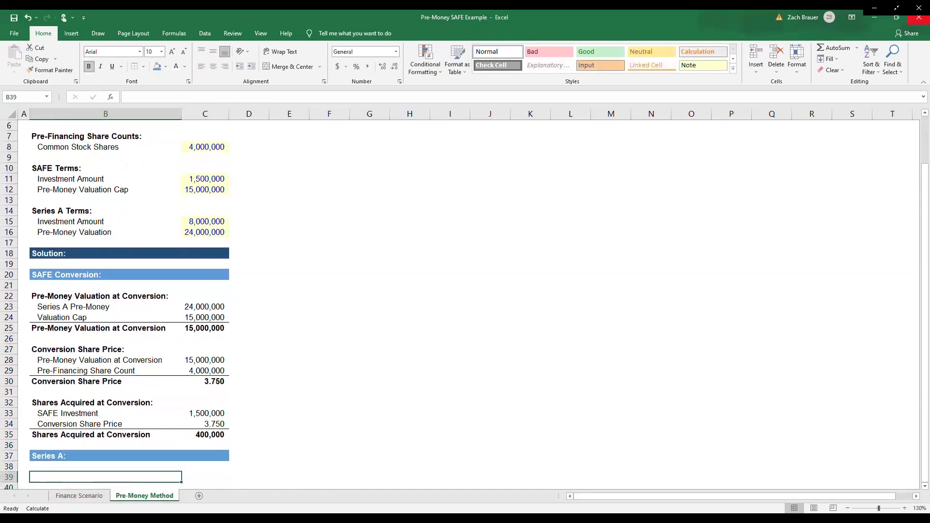
type("Round Share Price:")
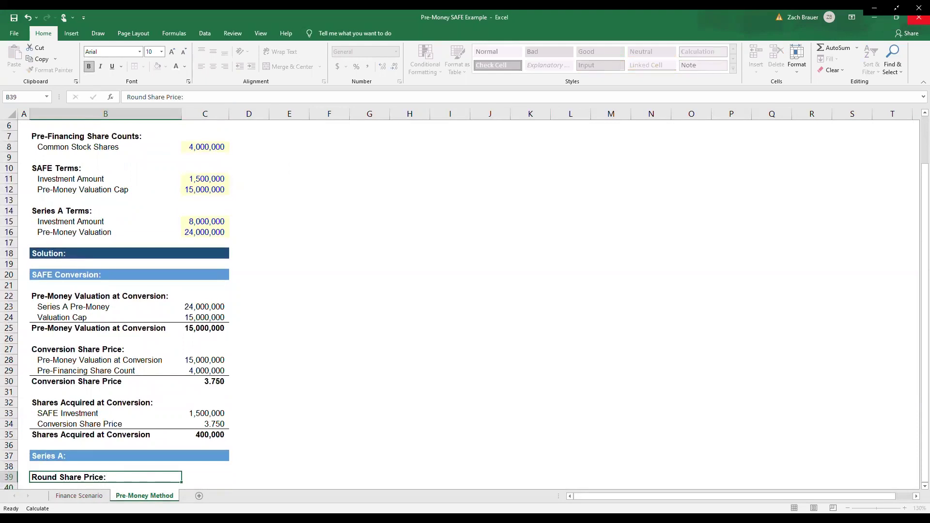
key("Return")
type("Series A Pre-Money")
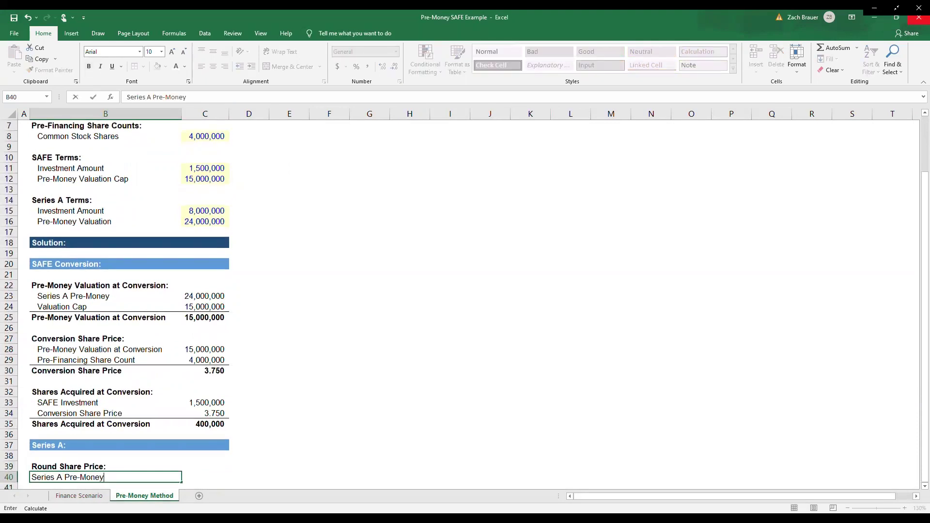
key("Return")
type("Pre-Financing Share Count")
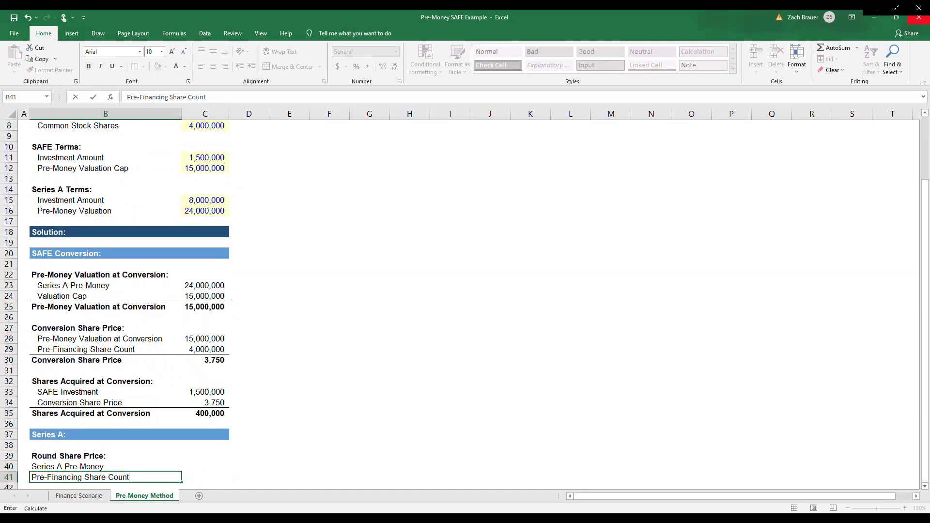
key("ctrl+Return")
key("Up")
key("shift+Down")
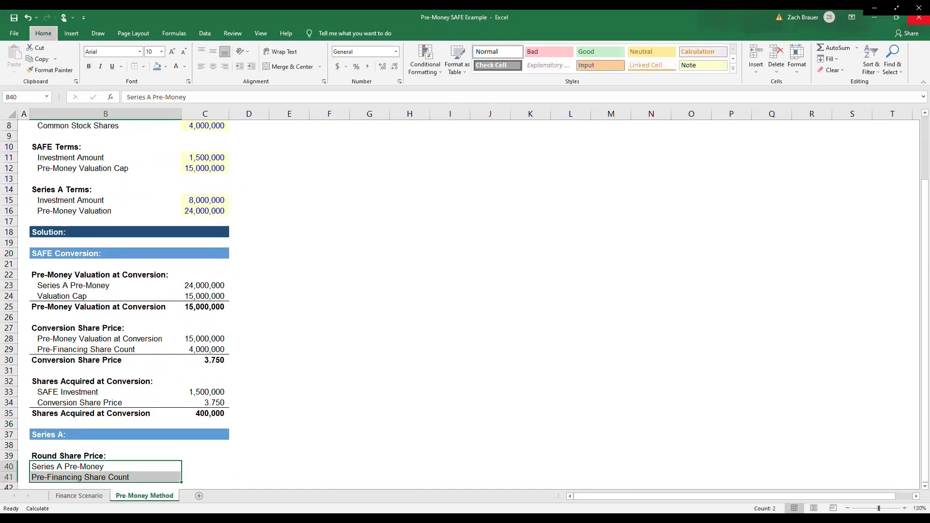
key("alt+h")
key("6")
Step: Link C40 to the 24,000,000 pre-money (=C16) and C41 to 4,000,000 shares (=C8)
key("Right")
type("+")
key("Up")
key("Up")
key("Up")
key("Up")
key("Up")
key("Up")
key("Up")
key("Up")
key("Up")
key("Up")
key("Up")
key("Up")
key("Up")
key("Up")
key("Up")
key("Up")
key("Up")
key("Up")
key("Up")
key("Up")
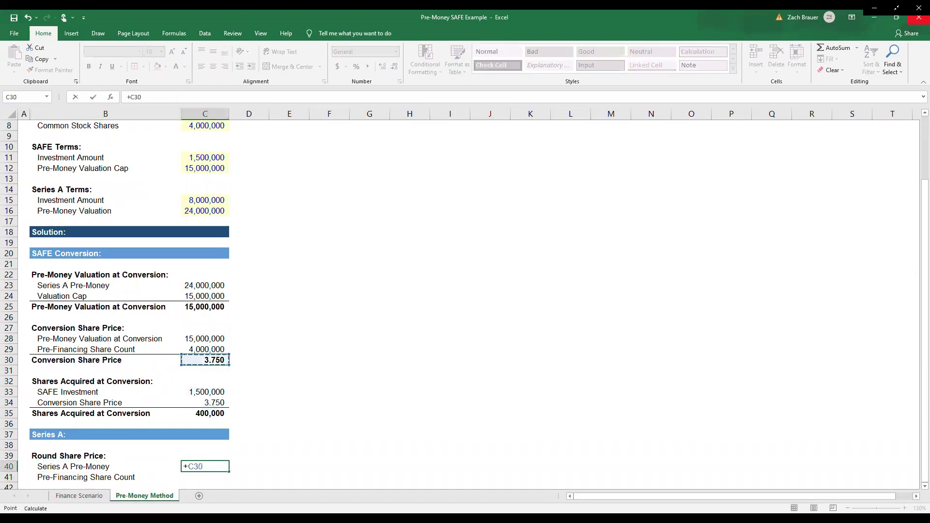
key("Down")
key("Return")
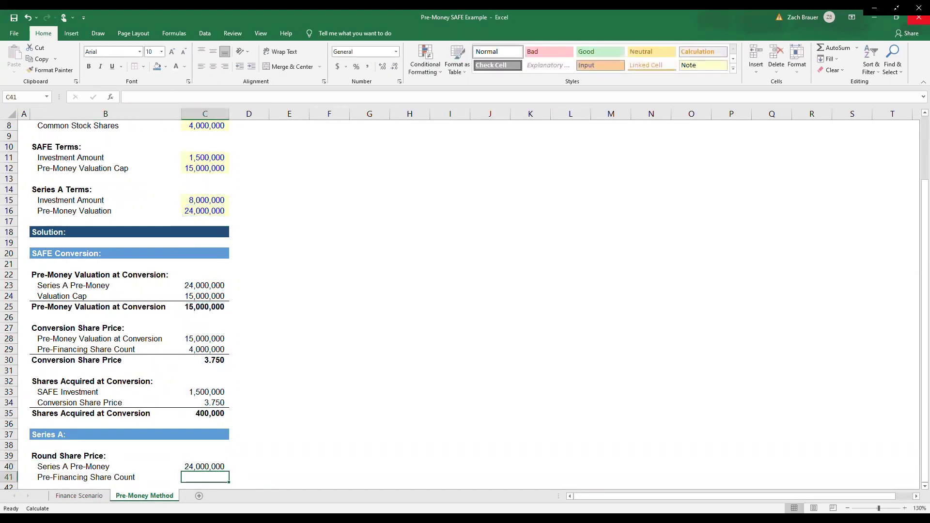
type("+")
key("Up")
key("Up")
key("Up")
key("Up")
key("Up")
key("Up")
key("Up")
key("Up")
key("Up")
key("Up")
key("Up")
key("Up")
key("Up")
key("Up")
key("Up")
key("Up")
key("Up")
key("Up")
Step: Compute the round share price in C42 as =C40/C41, giving 6.000
key("Up")
key("Up")
key("Up")
key("Up")
key("Up")
key("Up")
key("Up")
key("Up")
key("Up")
key("Up")
key("Up")
key("Up")
key("Up")
key("Up")
key("Up")
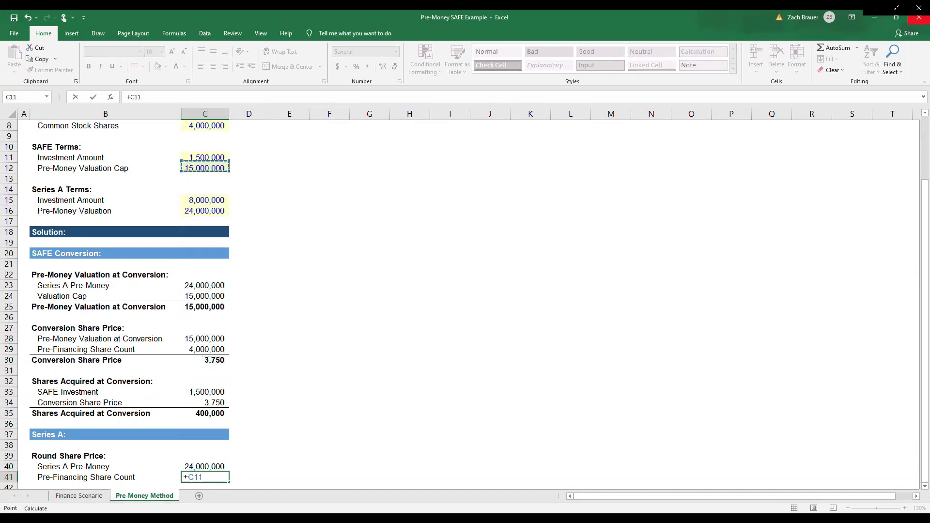
key("Return")
type("+")
key("Up")
key("Up")
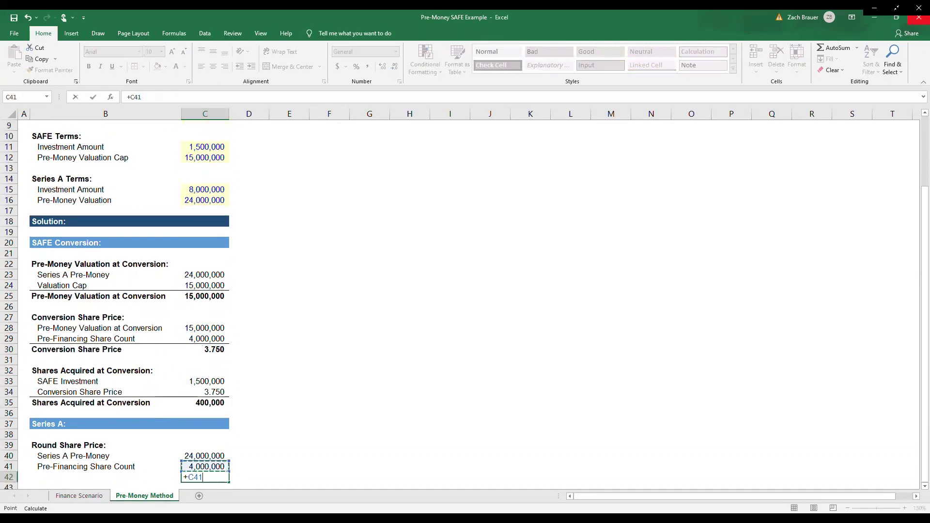
type("/")
key("Up")
key("Return")
key("Up")
key("Up")
key("Up")
key("Up")
key("Up")
key("Up")
key("Up")
key("Up")
key("Up")
key("Up")
key("Up")
key("Up")
key("Up")
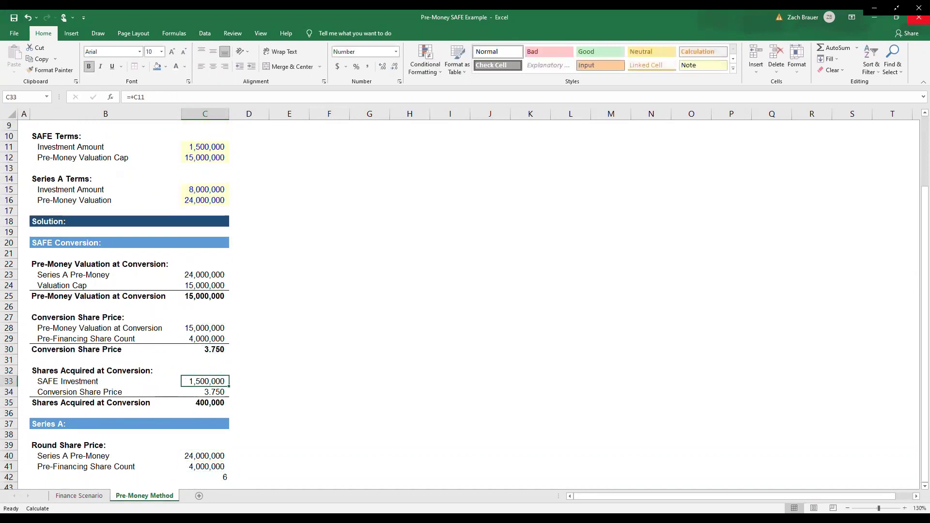
Step: Apply the conversion price formatting to C42 and label the result row 'Round Share Price'
key("ctrl+c")
key("Down")
key("Down")
key("Down")
key("Down")
key("Down")
key("Down")
key("Down")
key("Down")
key("Down")
key("Down")
key("Down")
key("Down")
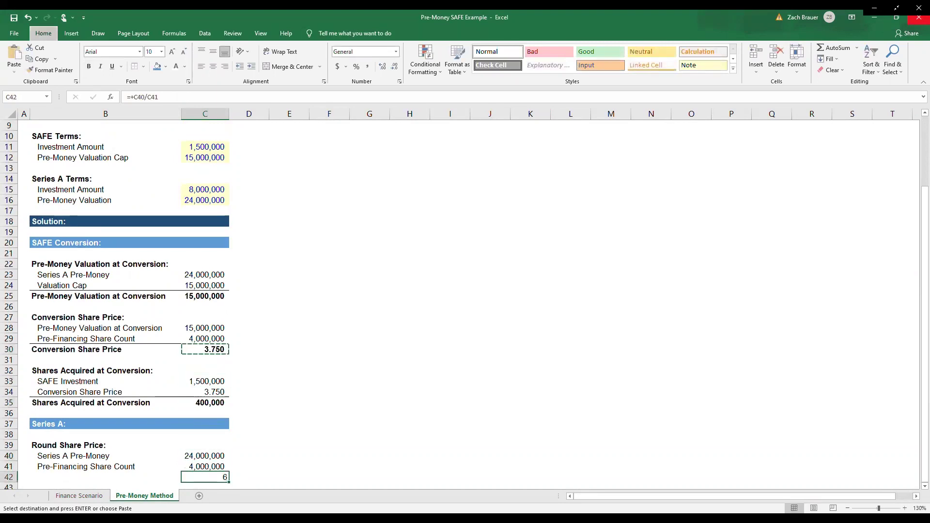
key("ctrl+alt+v")
key("t")
key("Return")
key("Left")
key("Up")
key("Up")
key("Up")
key("ctrl+c")
key("Down")
key("Down")
key("Down")
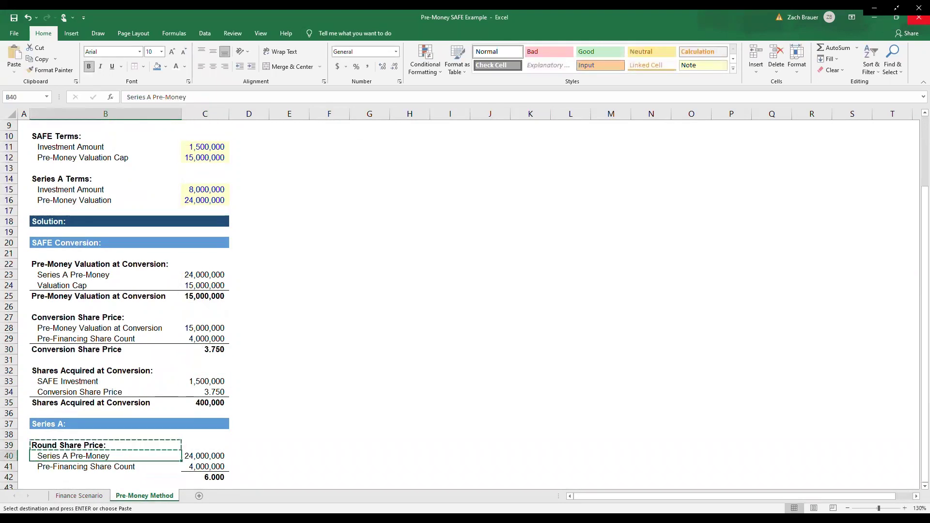
key("ctrl+v")
key("F2")
key("BackSpace")
key("Return")
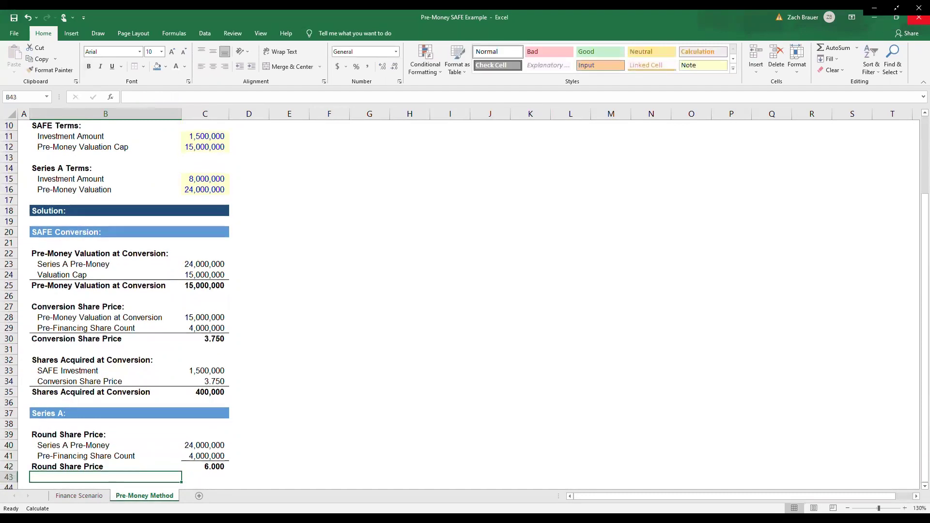
Step: Add the Series A Shares Acquired heading and an indented Series A Investment label beneath it
key("Up")
key("Down")
key("Down")
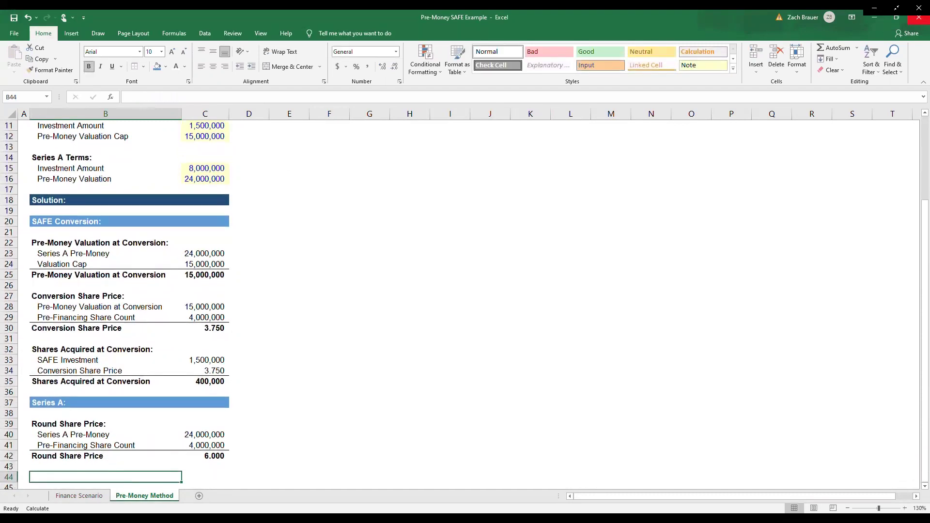
type("Series A Shares Acquired:")
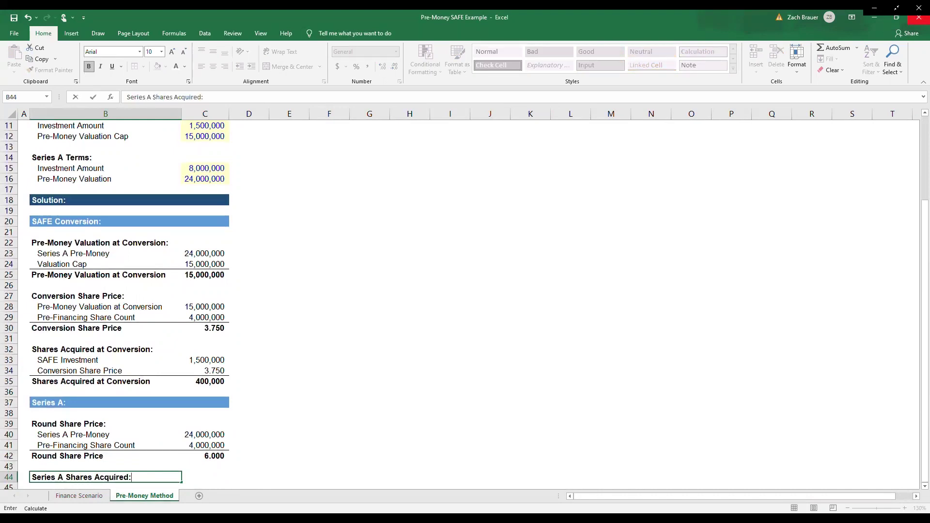
key("Return")
type("Series A ")
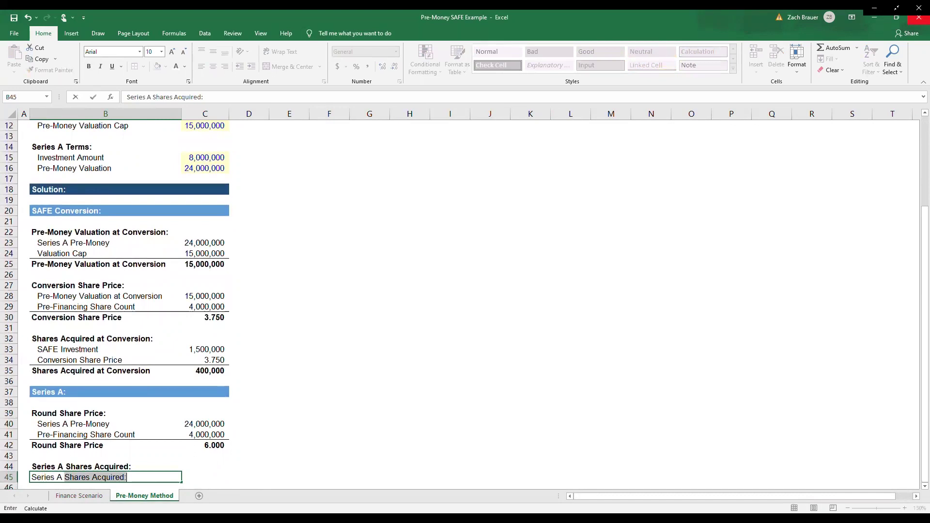
type("Investment")
key("ctrl+Return")
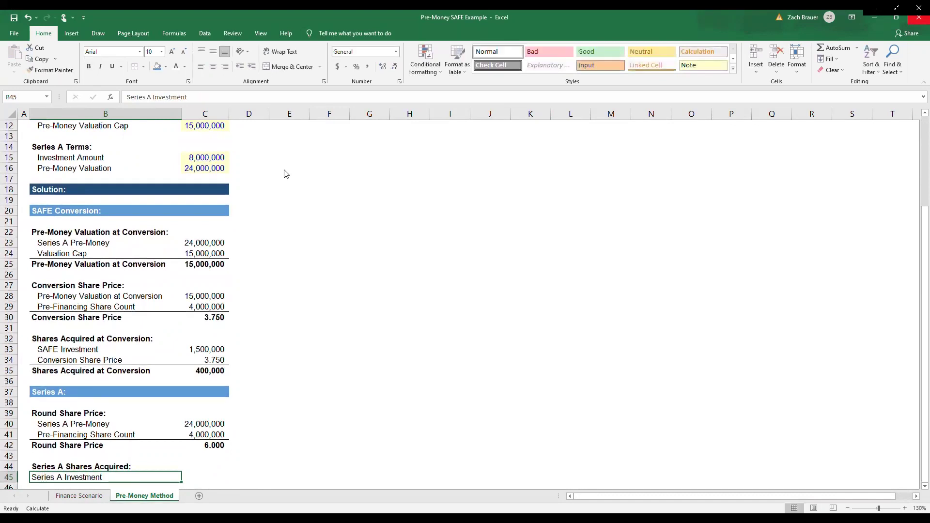
key("alt+h")
key("6")
Step: Copy the Round Share Price label into the next row and indent it
key("Down")
key("Up")
key("Up")
key("Up")
key("Up")
key("ctrl+c")
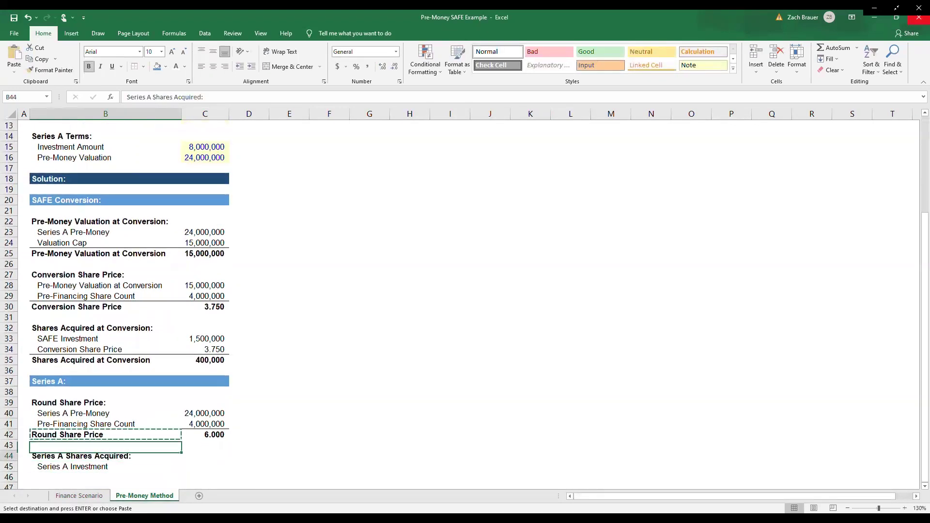
key("Down")
key("Down")
key("Down")
key("Down")
key("Return")
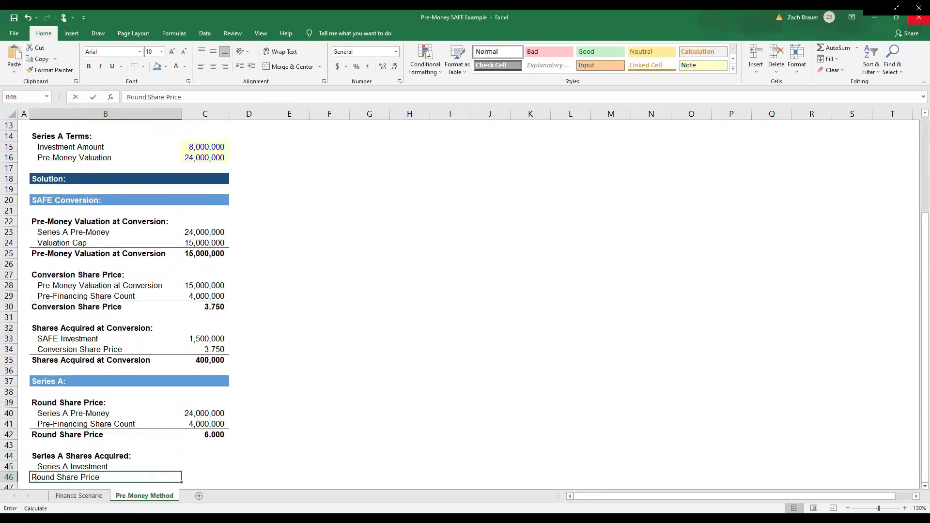
key("alt+h")
key("6")
Step: Link the value cells to the 6.000 round share price and the 8,000,000 Series A investment
key("Up")
key("Right")
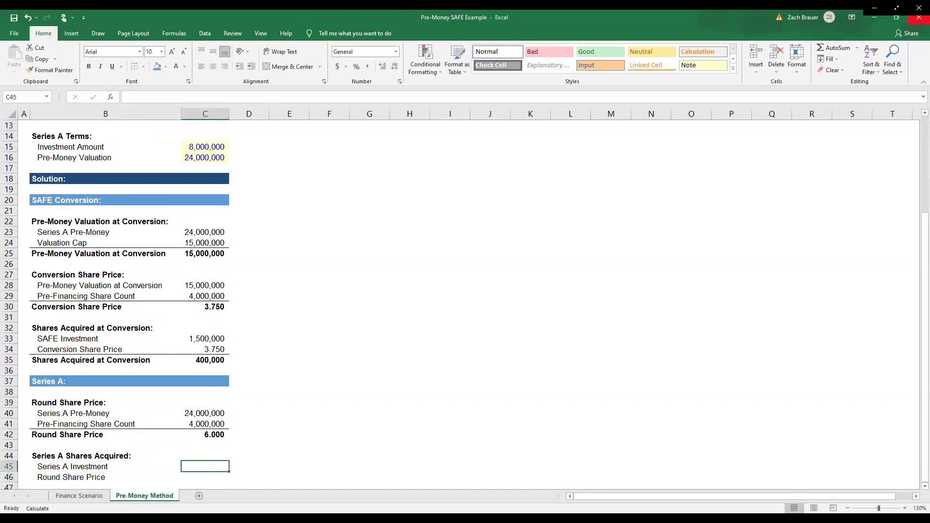
key("Down")
type("+")
key("Up")
key("Up")
key("Up")
key("Up")
key("Return")
key("Up")
key("Up")
type("+")
key("Up")
key("Up")
key("Up")
key("Up")
key("Up")
key("Up")
key("Up")
key("Up")
key("Up")
key("Up")
key("Up")
key("Up")
key("Up")
key("Up")
key("Up")
key("Up")
key("Up")
key("Up")
key("Up")
key("Up")
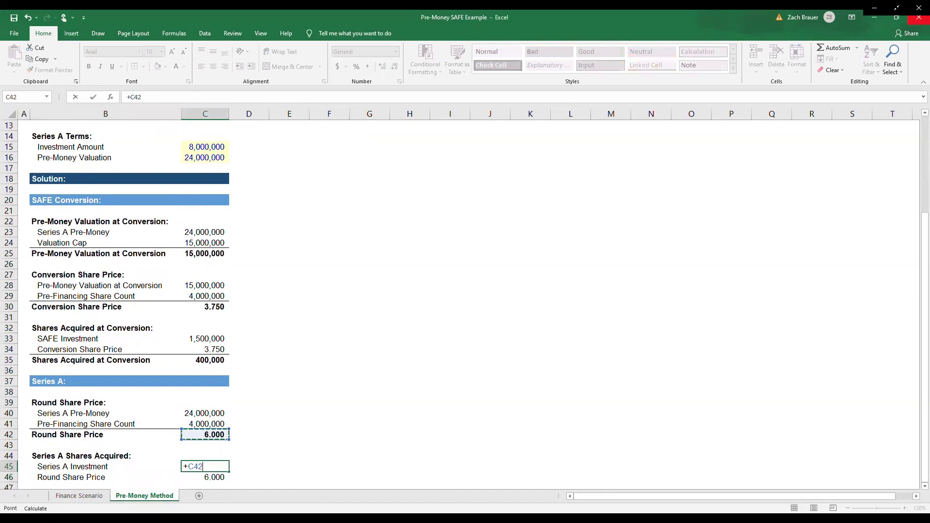
key("Up")
key("Up")
key("Up")
key("Up")
key("Up")
key("Up")
key("Up")
key("Up")
key("Return")
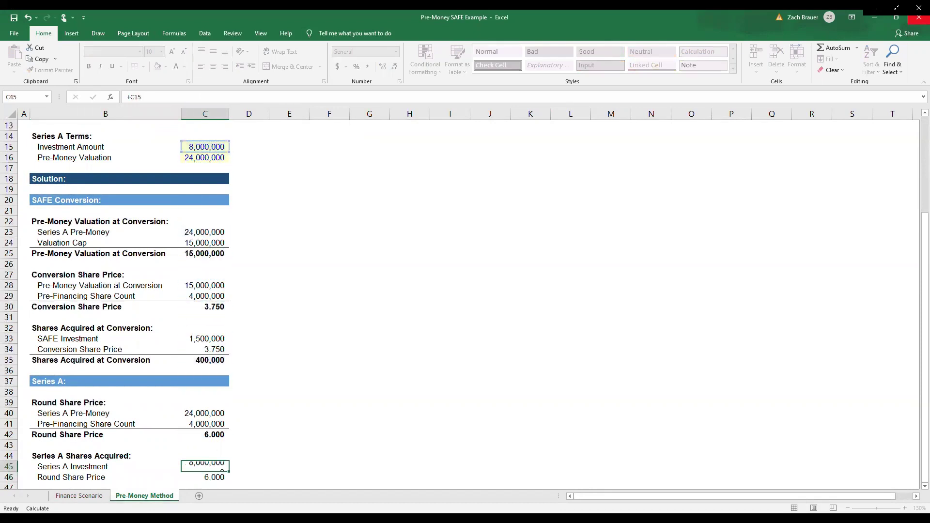
Step: Compute shares acquired as =ROUND(investment/price,0), giving 1,333,333
key("Down")
type("+ROUND(")
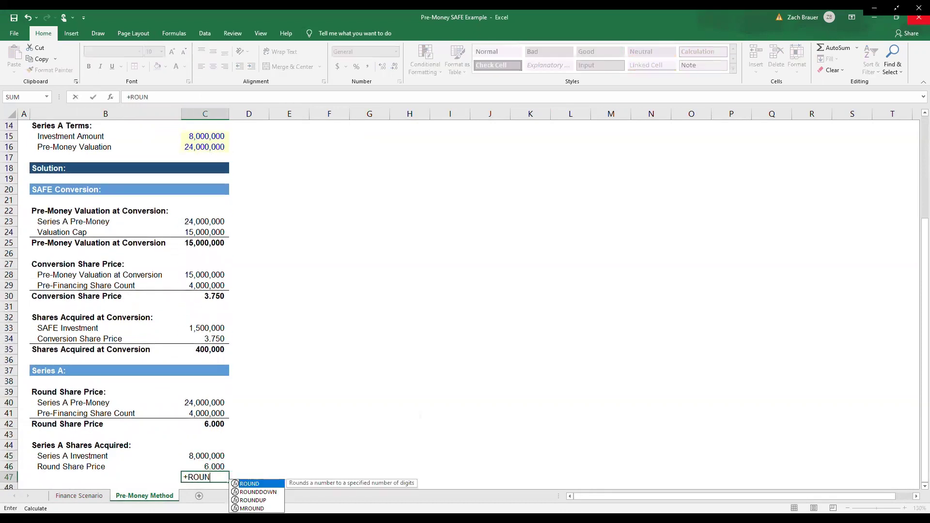
key("Up")
key("Up")
type("/")
key("Down")
type(",0")
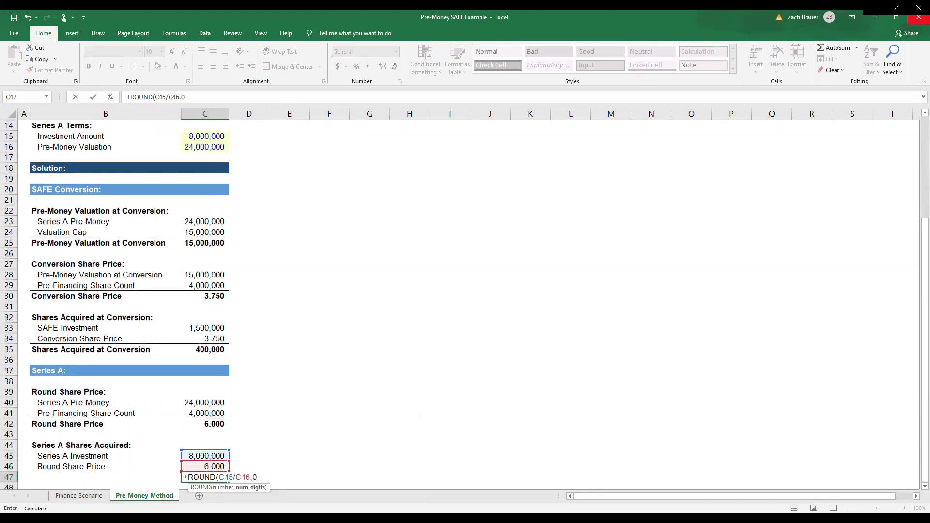
type(")")
key("Return")
Step: Paste the investment cell's thousands-separator formatting onto the 1,333,333 result
key("Up")
key("Up")
key("Up")
key("ctrl+c")
key("Down")
key("Down")
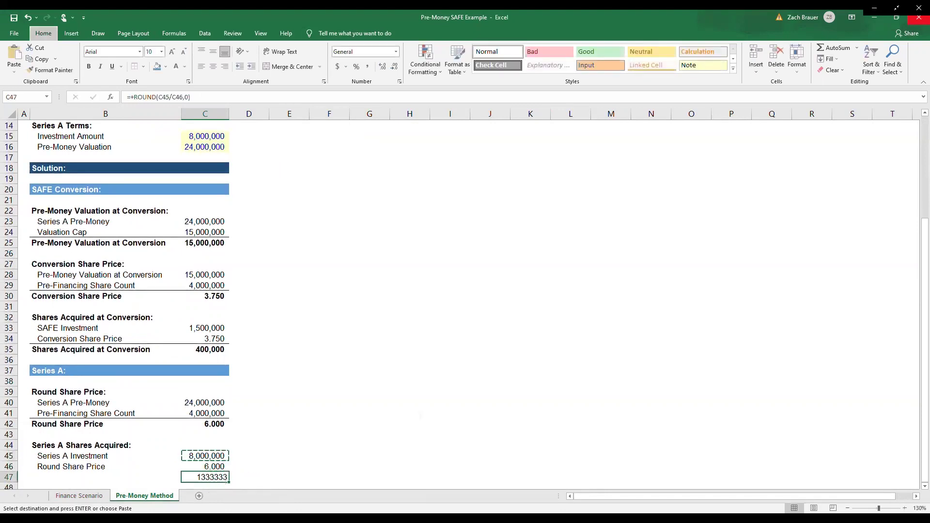
key("ctrl+alt+v")
key("t")
key("Return")
Step: Label the result row 'Series A Shares Acquired' without the colon and select the total row
key("Left")
key("Up")
key("Up")
key("Up")
key("ctrl+c")
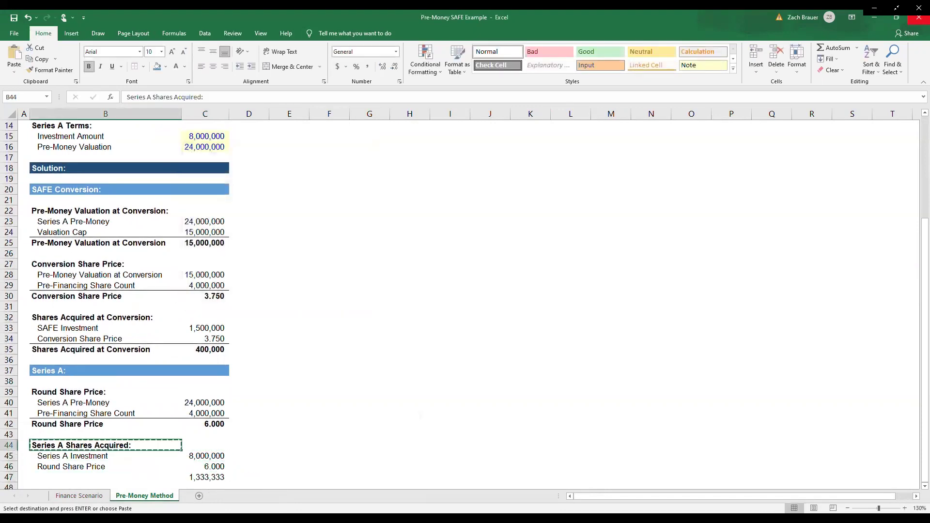
key("Down")
key("Down")
key("Down")
key("Return")
key("F2")
key("BackSpace")
key("Tab")
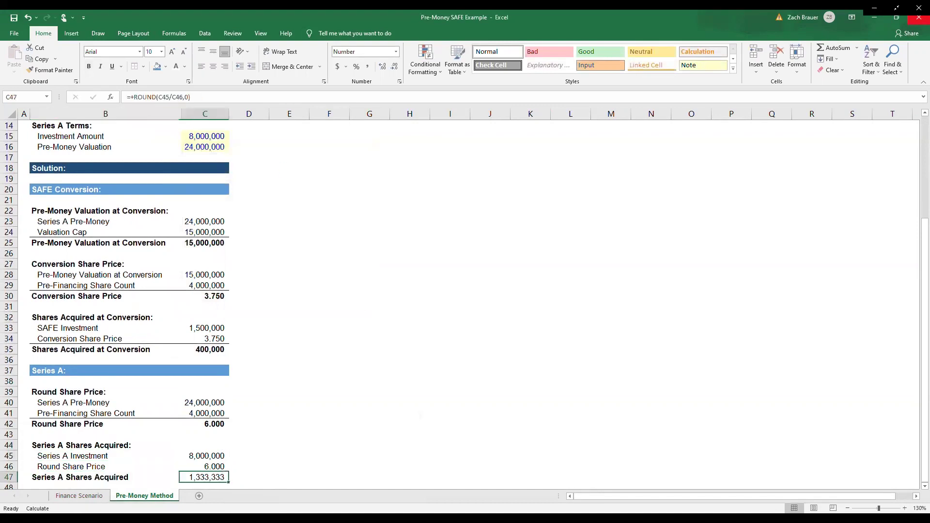
key("shift+Left")
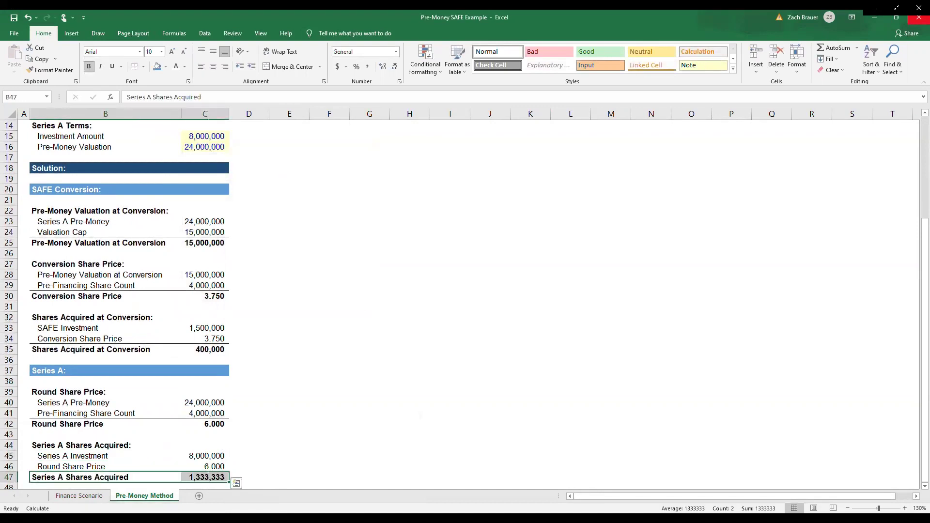
Step: Add a 'Post-Money Ownership:' header across B:C with blue fill and white text
key("Down")
key("Down")
type("P")
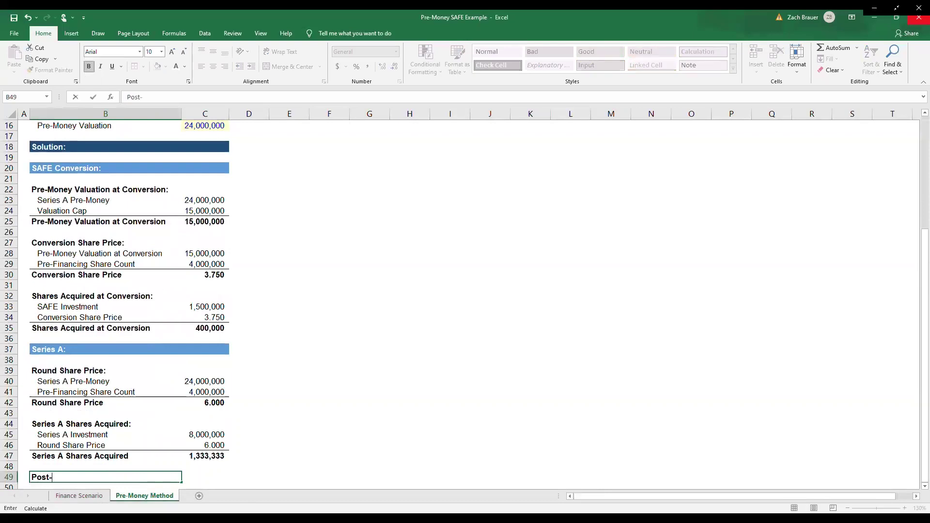
type("ost-Money Ownership")
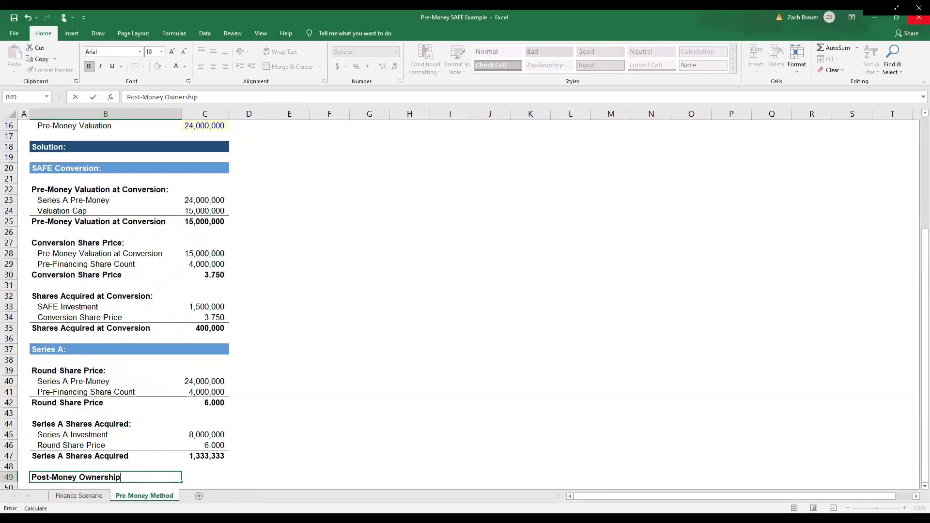
type(":")
key("ctrl+Return")
key("shift+Right")
key("alt+h")
key("h")
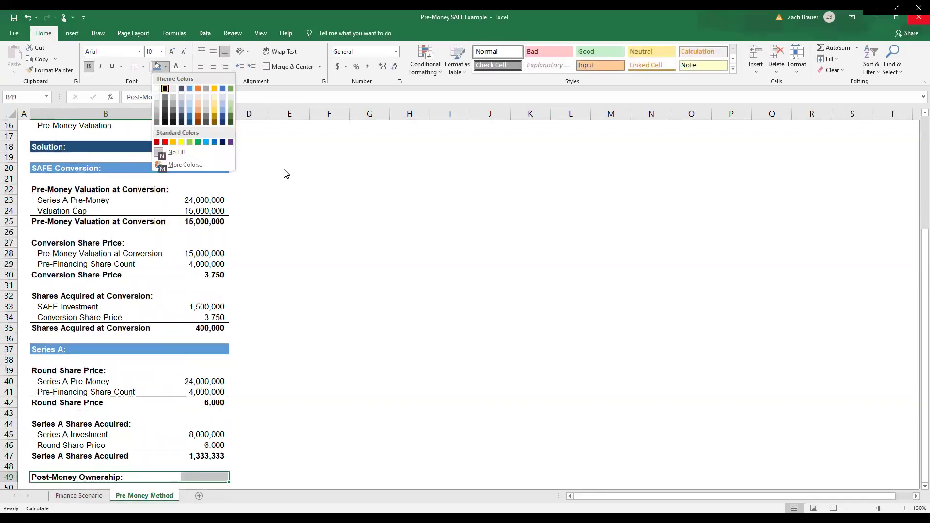
key("Return")
key("alt+h")
key("f")
key("c")
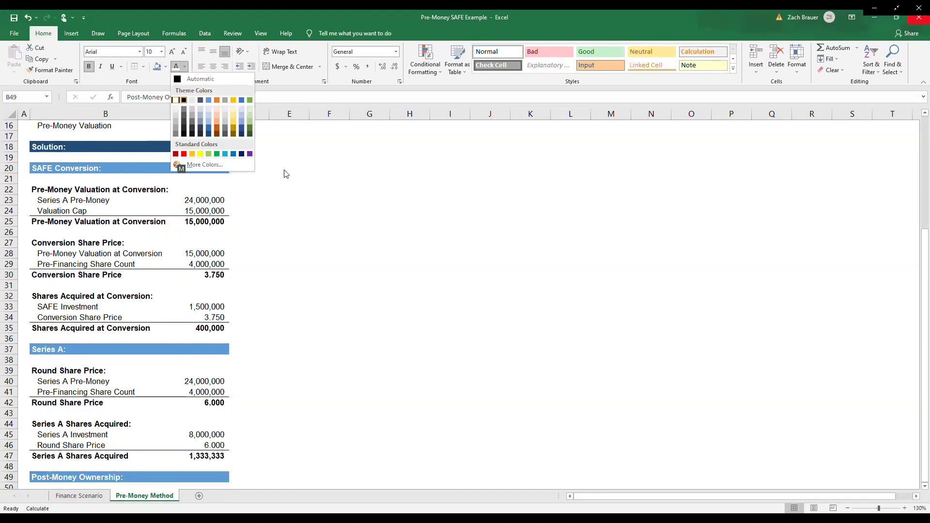
key("Return")
Step: Enter Post-Money Share Count with indented Common Stock, Converted SAFE and Series A labels
key("Down")
key("Down")
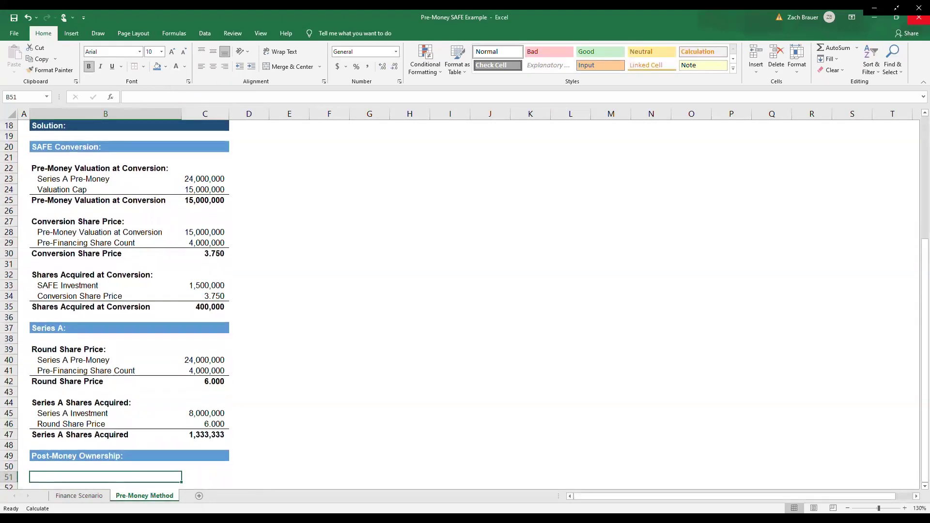
type("Post")
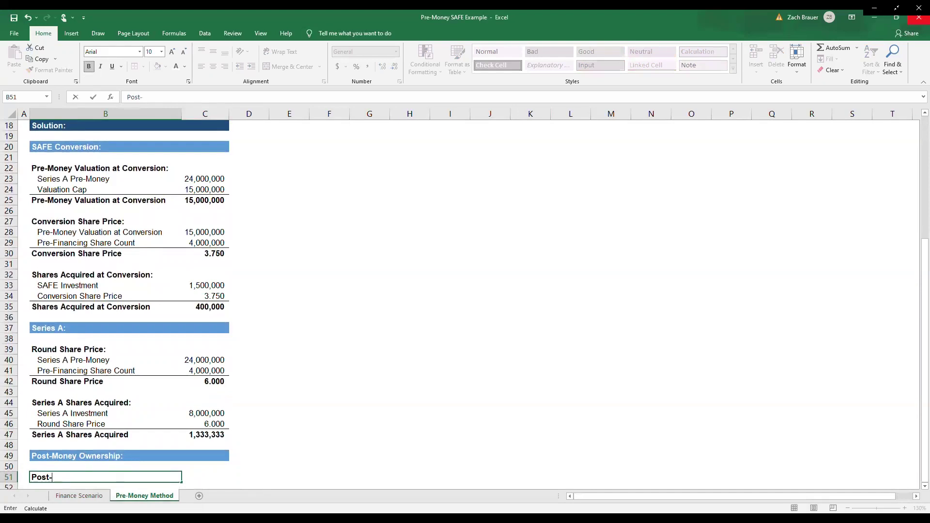
type("-Money Share Count")
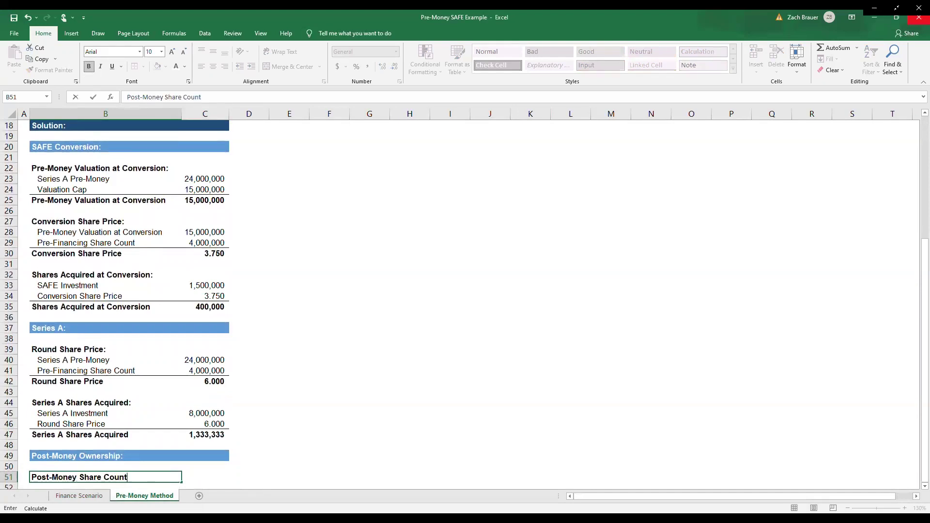
type(":")
key("Return")
type("Common S")
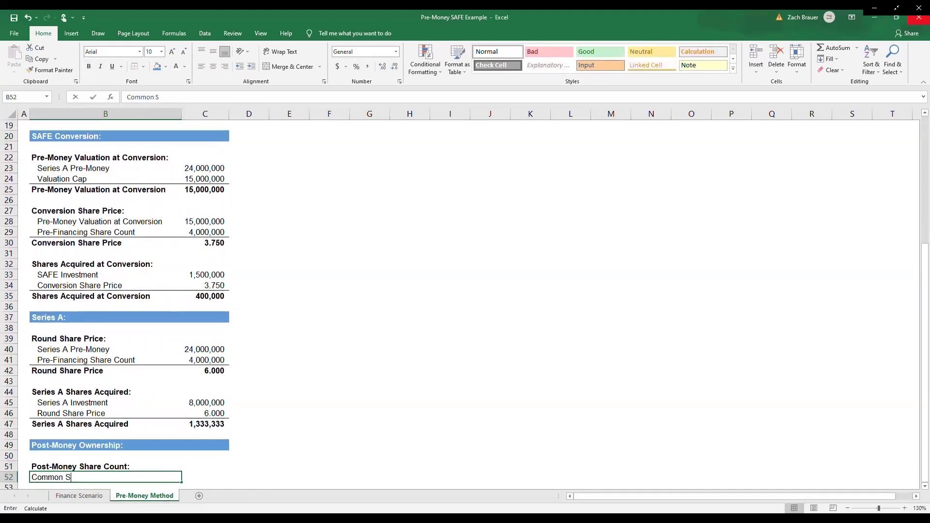
type("tock")
key("Return")
type("Converted SA")
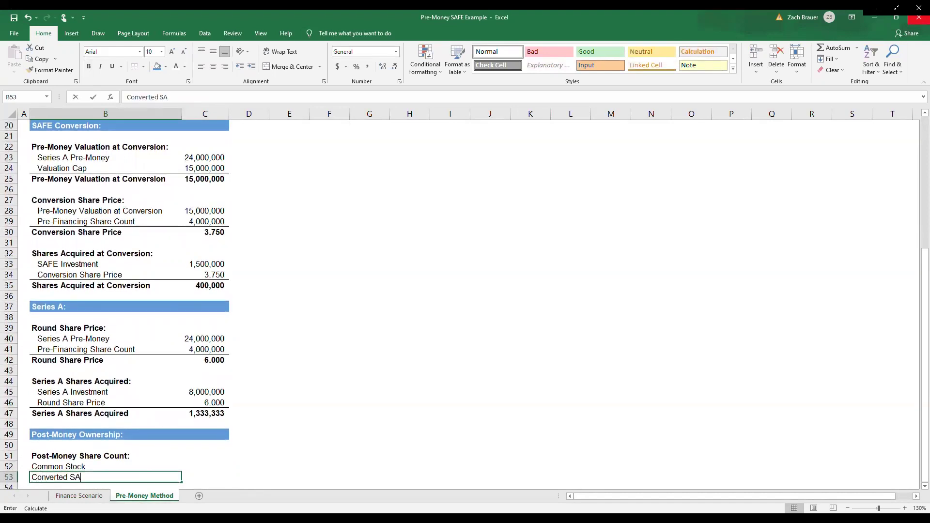
type("FE")
key("Return")
type("Series A")
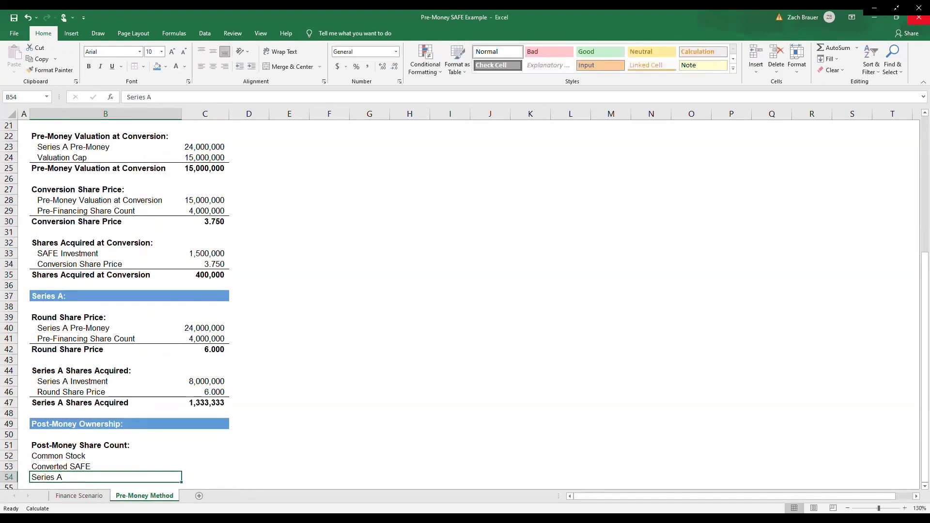
left_click_drag(58, 456, 58, 477)
key("alt+h")
key("6")
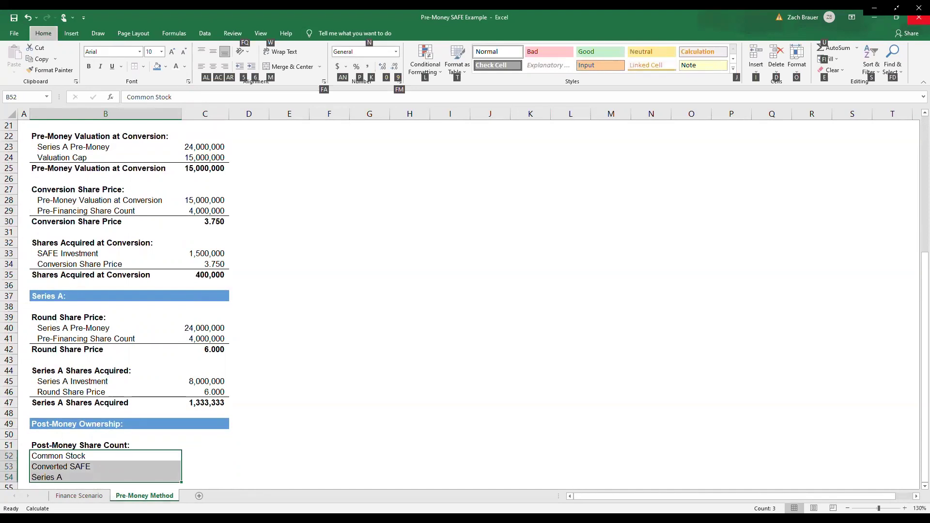
Step: Link the share counts: Common Stock 4,000,000, Converted SAFE 400,000, Series A 1,333,333
key("Right")
type("+")
key("Up")
key("Up")
key("Up")
key("Up")
key("Up")
key("Up")
key("Up")
key("Up")
key("Up")
key("Up")
key("Up")
key("Up")
key("Up")
key("Up")
key("Up")
key("Up")
key("Up")
key("Up")
key("Up")
key("Up")
key("Up")
key("Up")
key("Up")
key("Up")
key("Up")
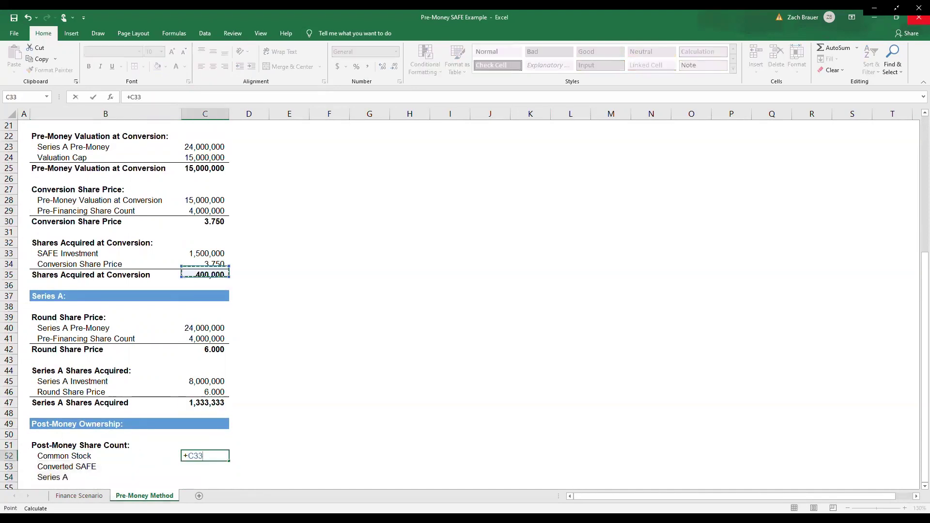
key("Down")
key("Down")
key("Down")
key("Down")
key("Down")
key("Down")
key("Down")
key("Return")
type("+")
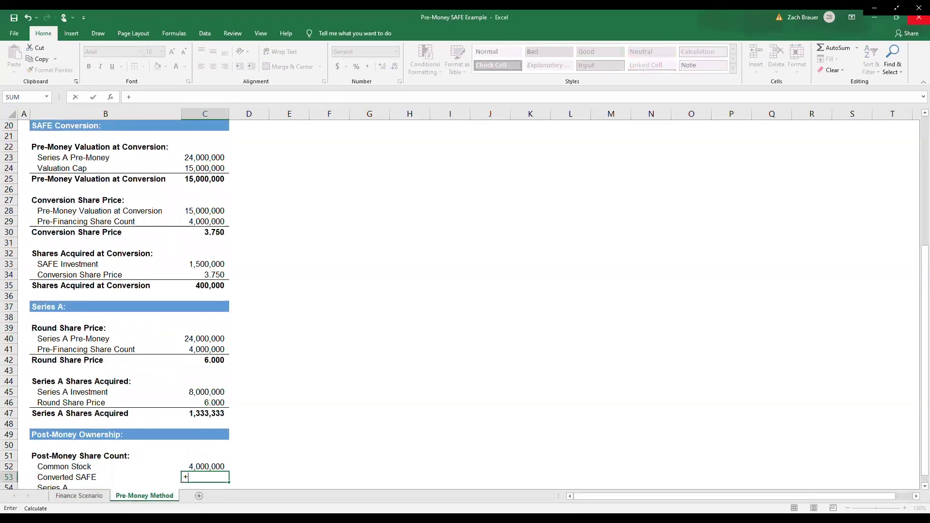
key("Up")
key("Up")
key("Up")
key("Up")
key("Up")
key("Up")
key("Up")
key("Up")
key("Up")
key("Up")
key("Up")
key("Up")
key("Up")
key("Up")
key("Up")
key("Up")
key("Up")
key("Up")
key("Up")
key("Up")
key("Down")
key("Down")
key("Down")
key("Down")
key("Down")
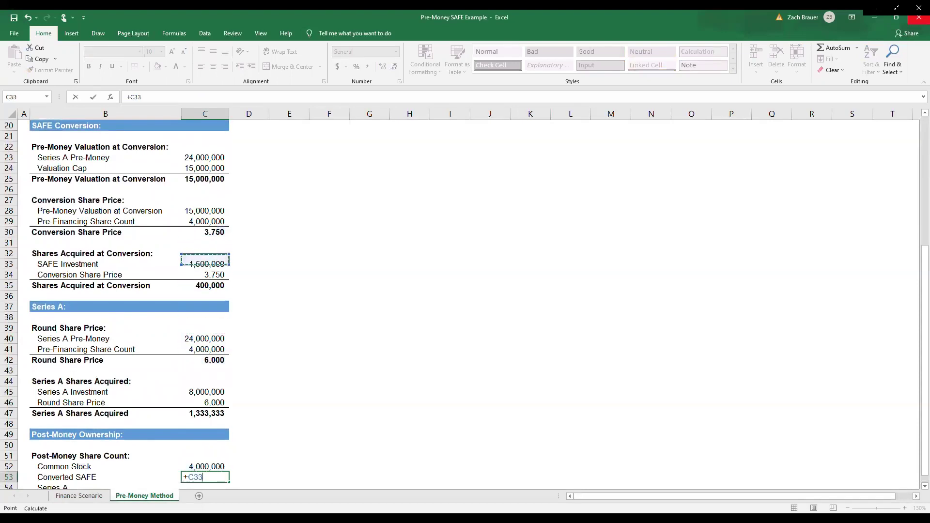
key("Return")
type("+")
key("Up")
key("Up")
key("Up")
key("Up")
key("Up")
key("Up")
key("Up")
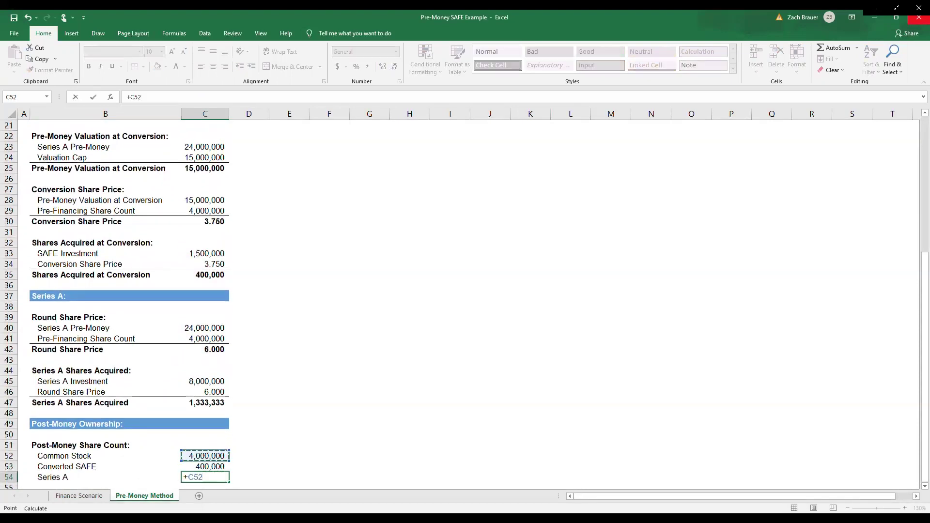
key("Return")
Step: Sum the three share counts to 5,733,333 and label the row 'Post-Money Share Count'
type("+SUM(")
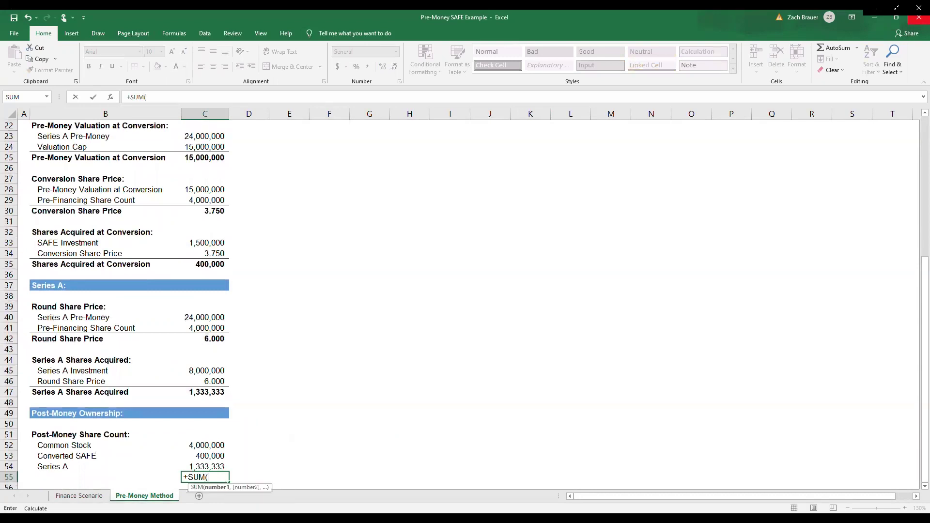
key("Up")
key("shift+Up")
key("shift+Up")
key("Return")
key("Up")
key("Left")
key("Up")
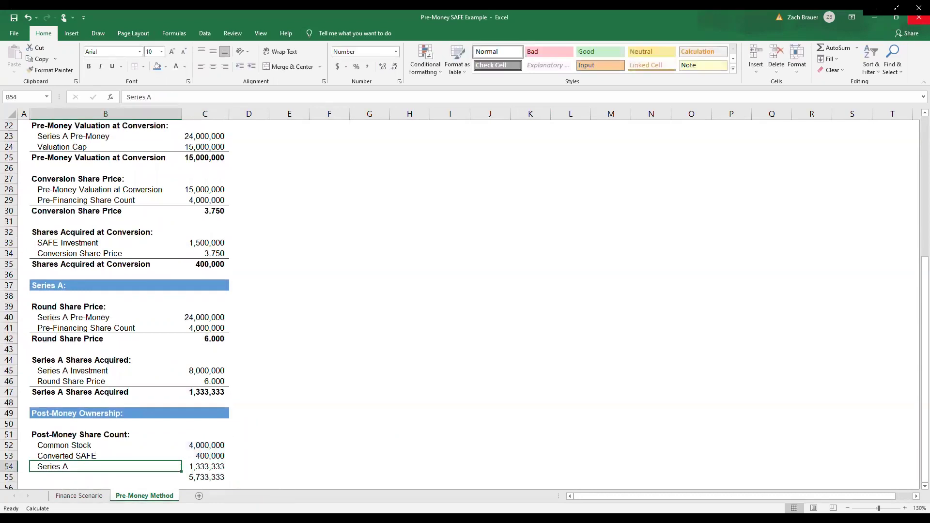
key("Up")
key("Up")
key("Up")
key("ctrl+c")
key("Down")
key("Down")
key("Down")
key("Down")
key("ctrl+v")
key("F2")
key("BackSpace")
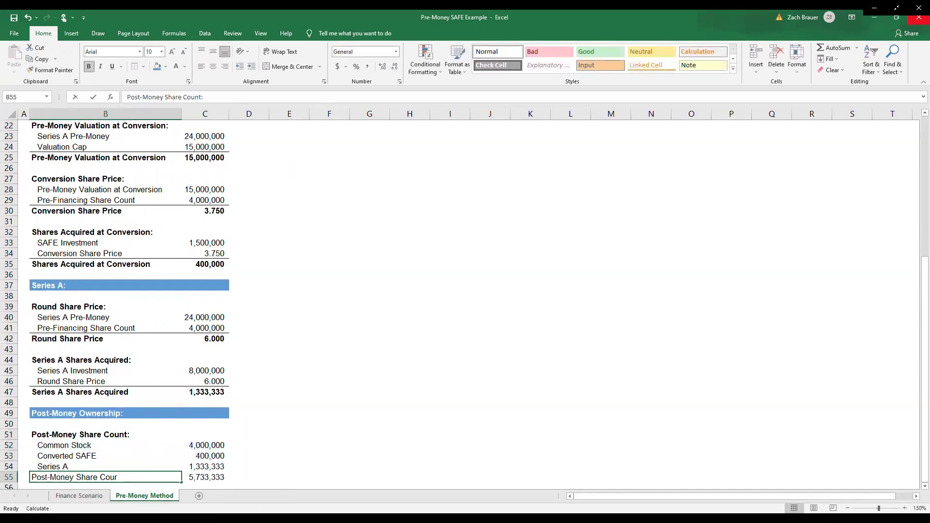
key("Return")
Step: Add a top border above the share count total row and begin the next label in B57
key("Up")
key("shift+Right")
key("alt+h")
key("b")
key("p")
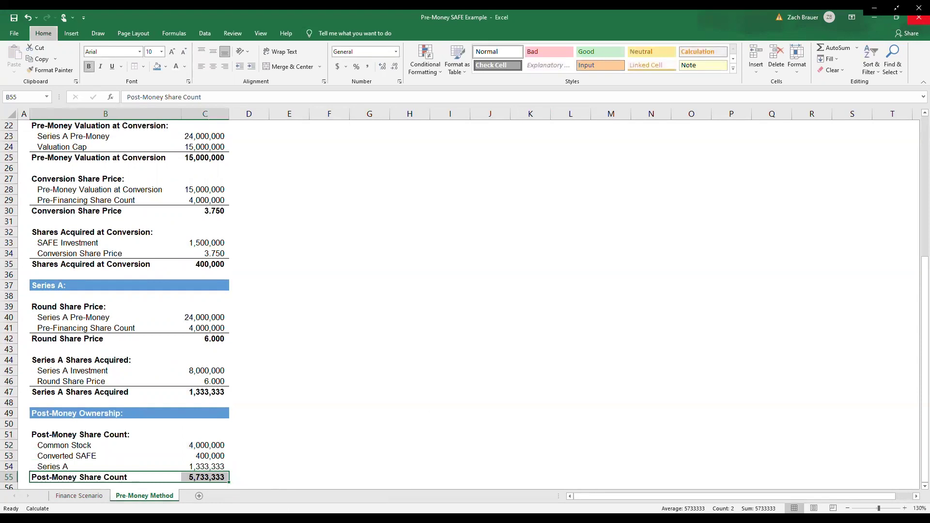
key("Down")
key("Down")
type("Pos")
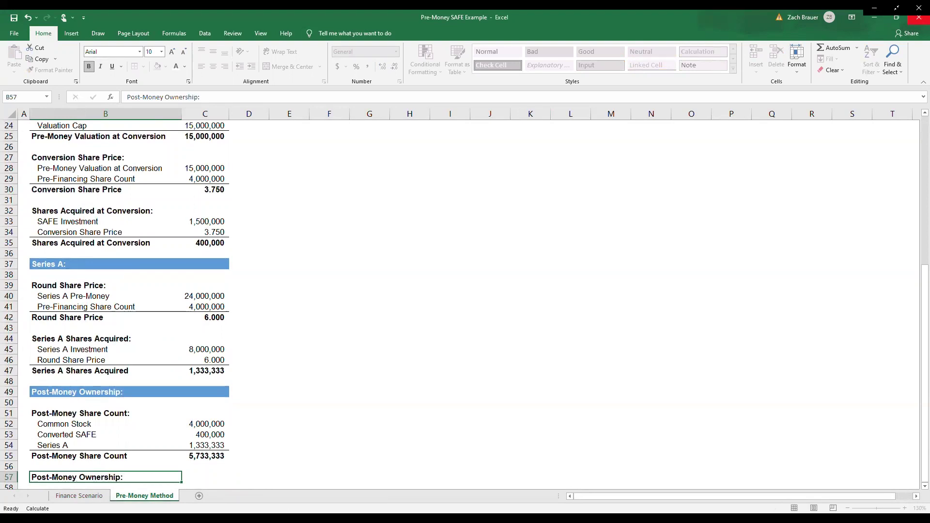
Step: Confirm the Post-Money Ownership label and copy the three share-group labels beneath it
key("Return")
key("Up")
key("Up")
key("Up")
key("Up")
key("Up")
key("Up")
key("shift+Down")
key("shift+Down")
key("ctrl+c")
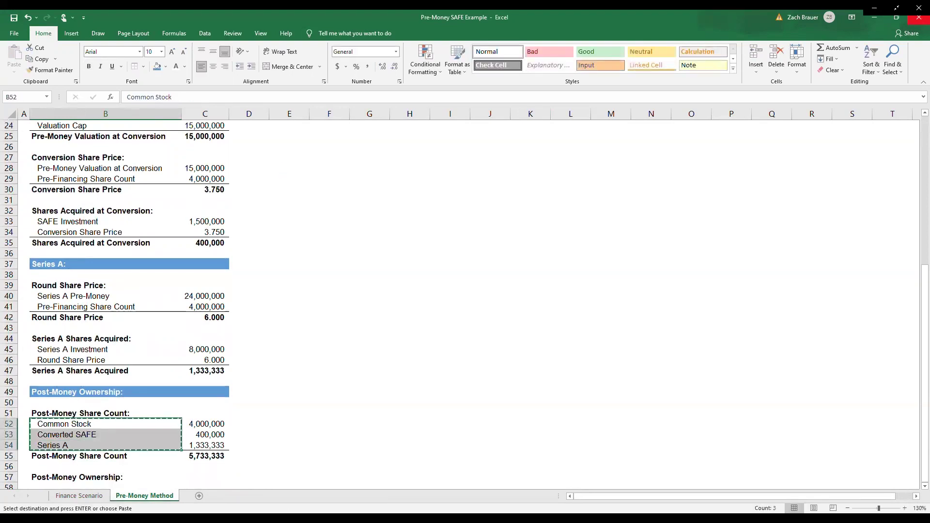
key("Down")
key("Down")
key("Down")
key("Down")
key("Down")
key("Down")
key("Return")
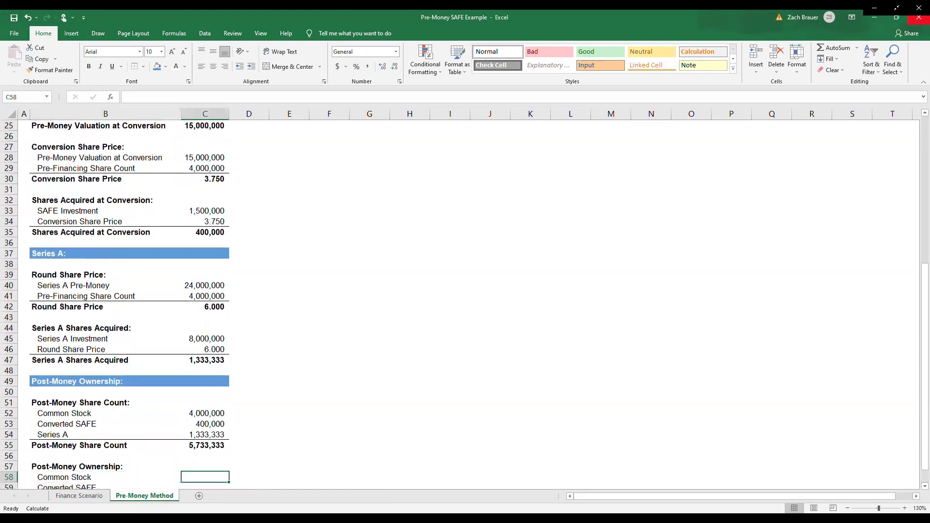
Step: Fill C58:C60 with =C52/$C$55 as percentages with two decimals (69.77%, 6.98%, 23.26%)
key("shift+Down")
key("shift+Down")
type("+")
key("Up")
key("Up")
key("Up")
key("Up")
key("Up")
key("Up")
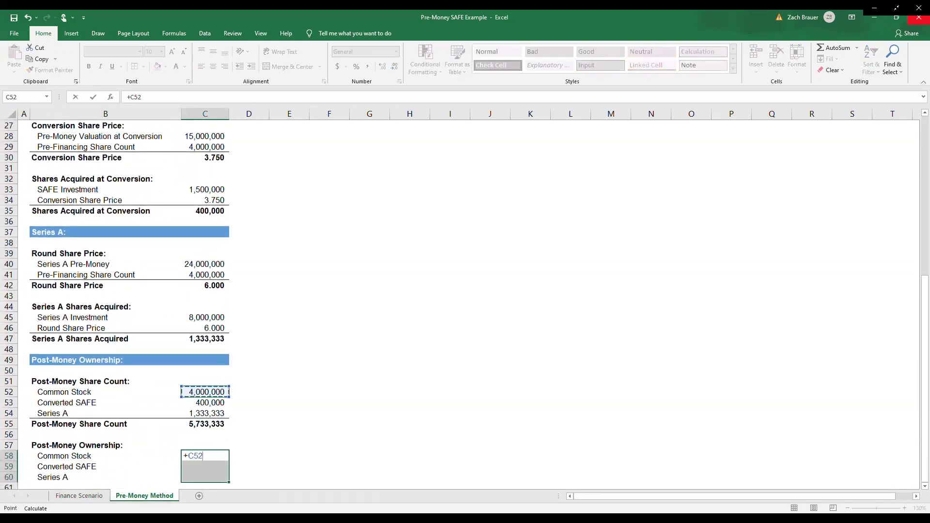
type("/")
key("Up")
key("Up")
key("Up")
key("F4")
key("ctrl+Return")
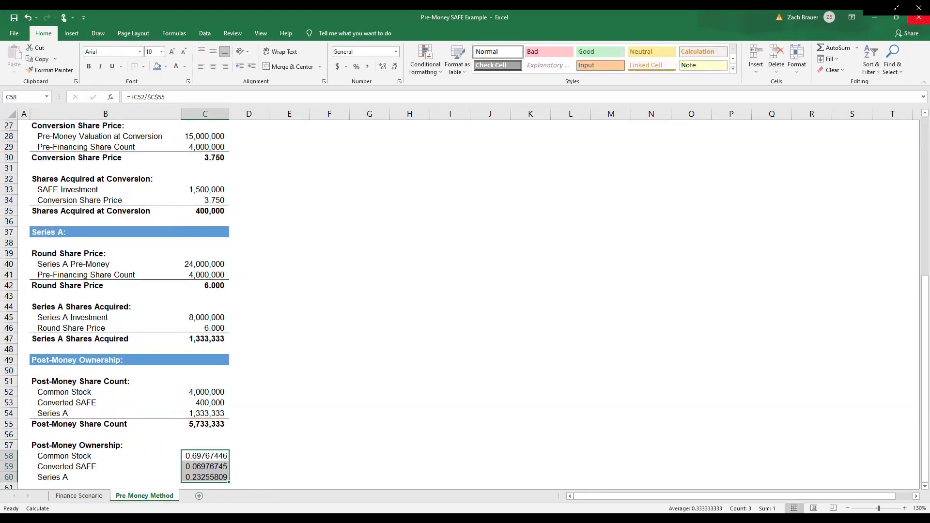
key("alt+h")
key("p")
key("alt+h")
key("0")
key("alt+h")
key("0")
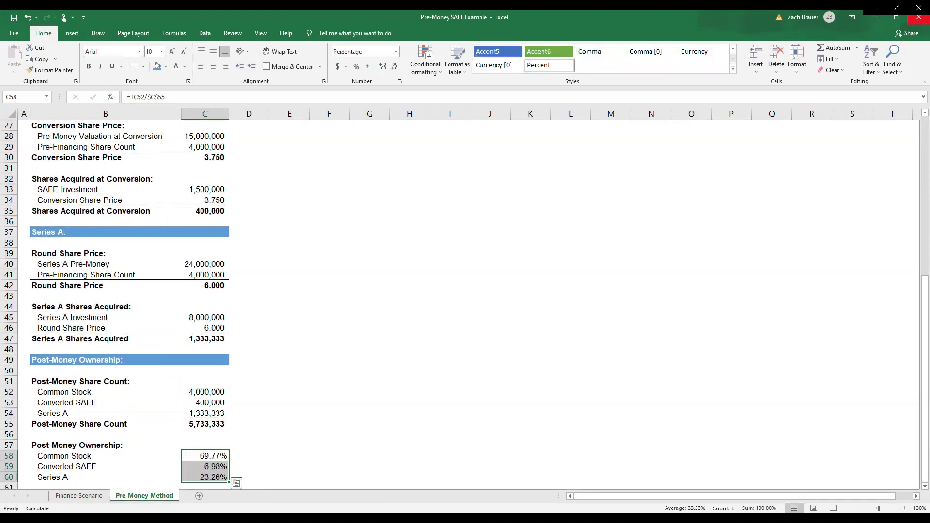
Step: Label the total row 'Post-Money Ownership' without the colon
key("Left")
key("Up")
key("ctrl+c")
key("Down")
key("Down")
key("Down")
key("Down")
key("ctrl+v")
key("F2")
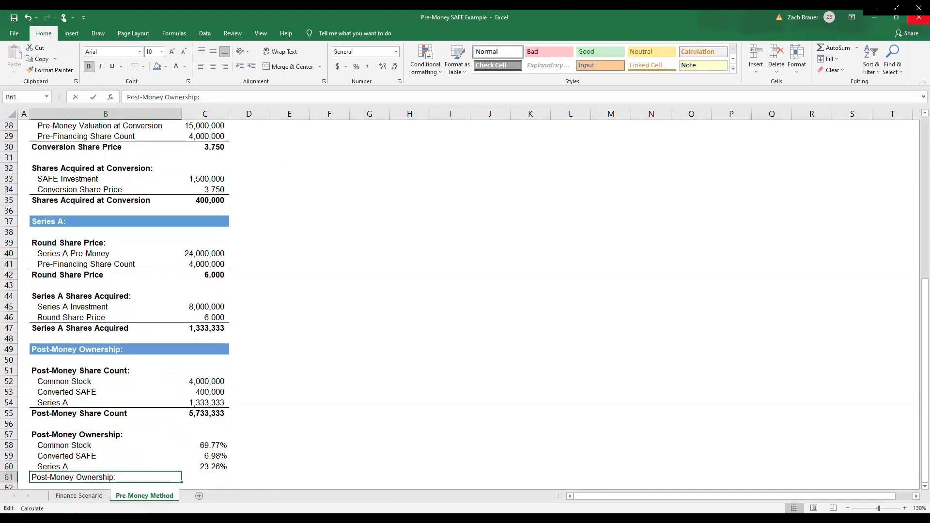
key("BackSpace")
key("ctrl+Return")
Step: Sum the three ownership percentages to 100.00% and select the total row
key("Right")
type("+SUM(")
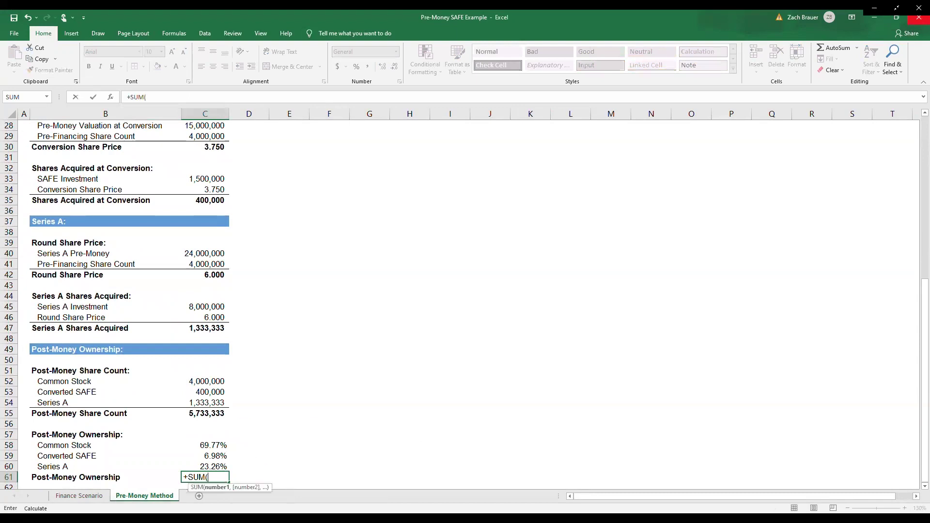
key("Up")
key("shift+Up")
key("shift+Up")
key("ctrl+Return")
key("Left")
key("shift+Right")
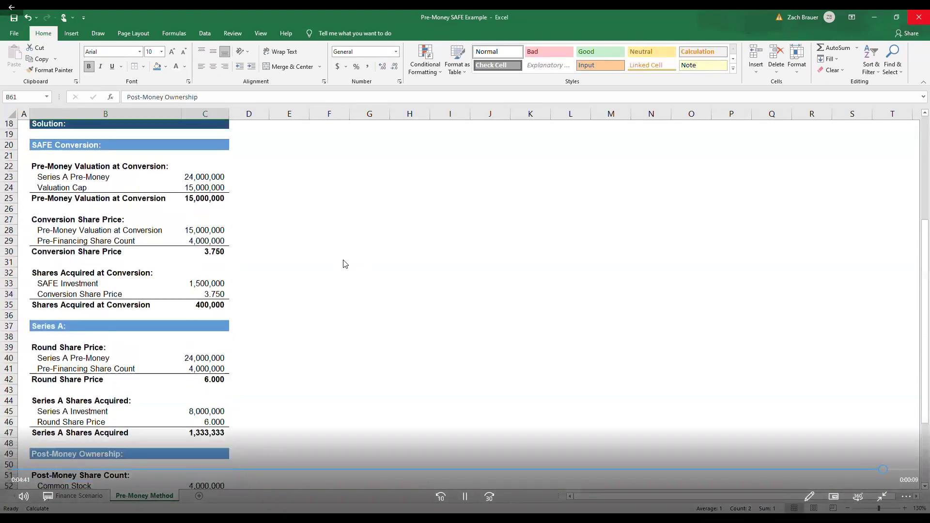
key("space")
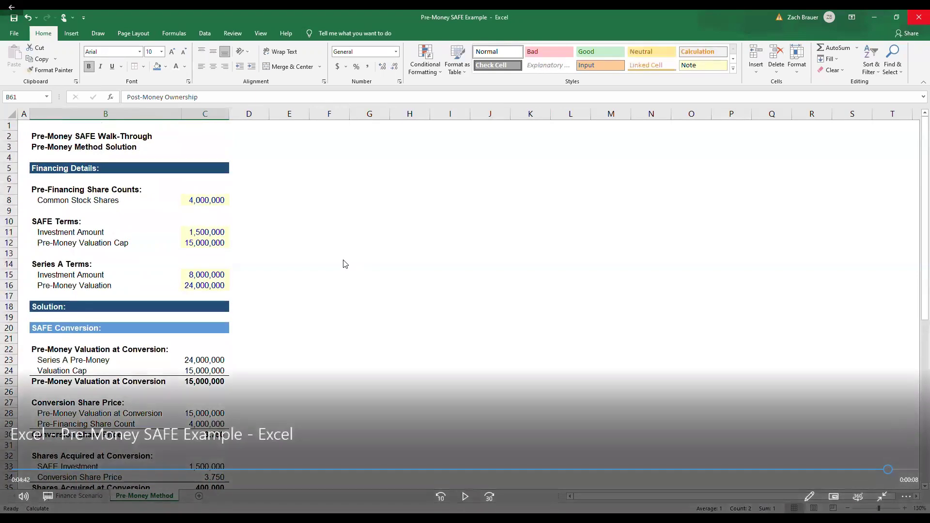